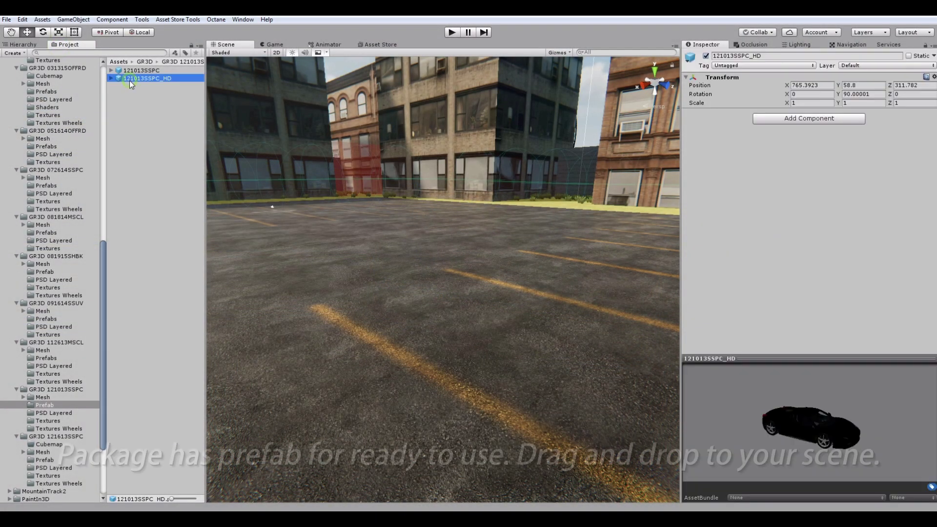
# Place the 121013SSPC_HD prefab on the parking lot as instance 121013SSPC_HD (1)
pyautogui.moveTo(741, 422); pyautogui.dragTo(911, 412)
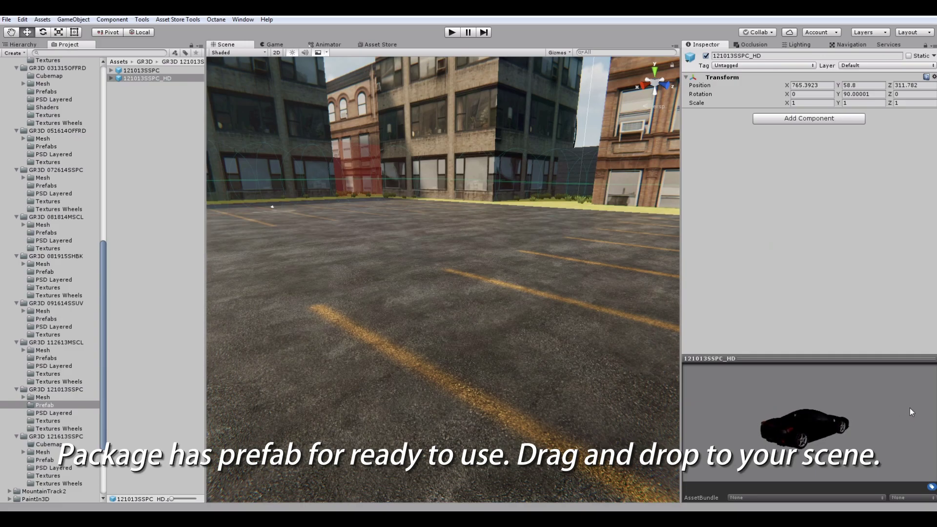
pyautogui.moveTo(143, 82)
pyautogui.mouseDown()
pyautogui.moveTo(423, 249)
pyautogui.moveTo(420, 296)
pyautogui.moveTo(434, 264)
pyautogui.mouseUp()
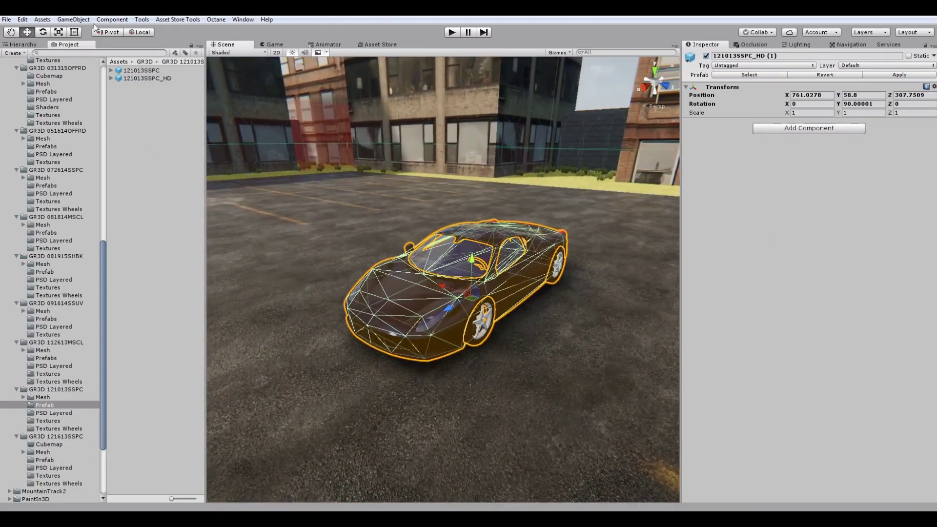
# Add the Realistic Car Controller main controller to the car from the BoneCracker Games tools
pyautogui.click(142, 20)
pyautogui.moveTo(195, 31)
pyautogui.moveTo(276, 31)
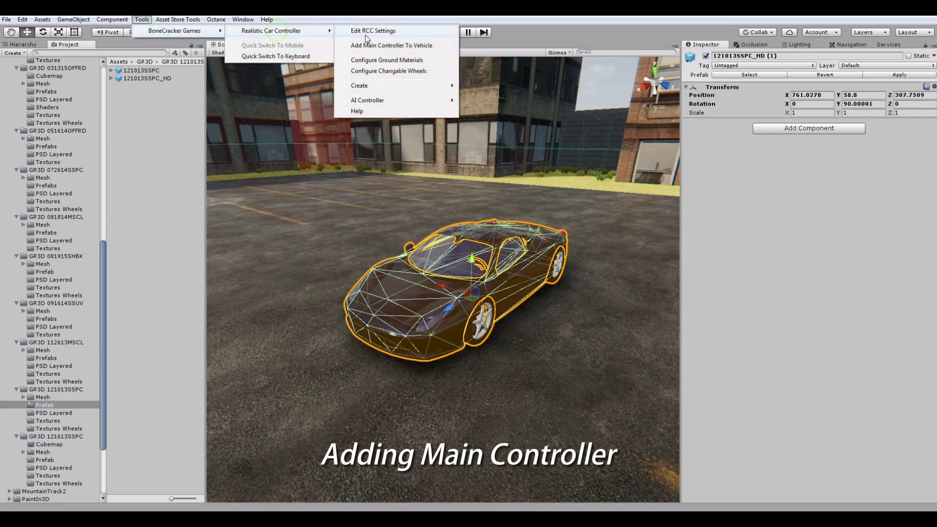
pyautogui.click(391, 45)
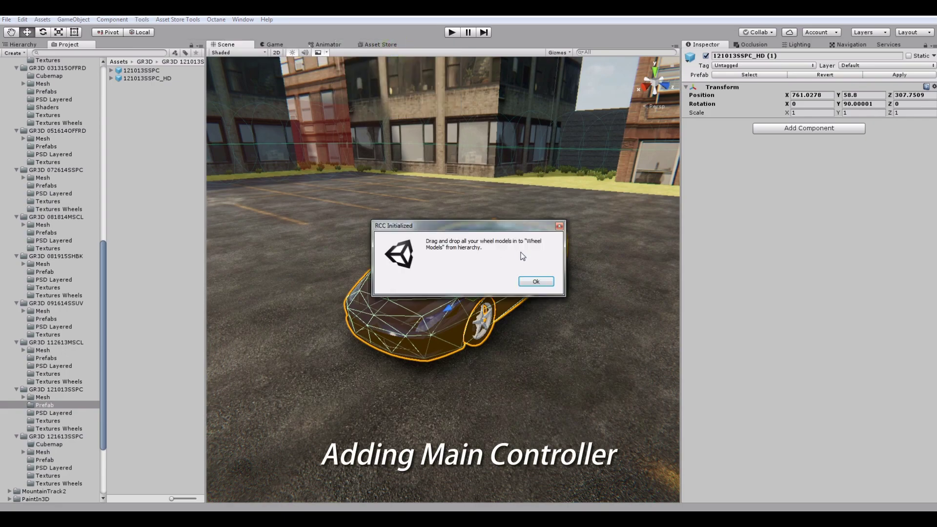
pyautogui.press('Return')
# Move the four wheels Whl HD FL to RR under Wheel Models, breaking the prefab connection
pyautogui.click(11, 44)
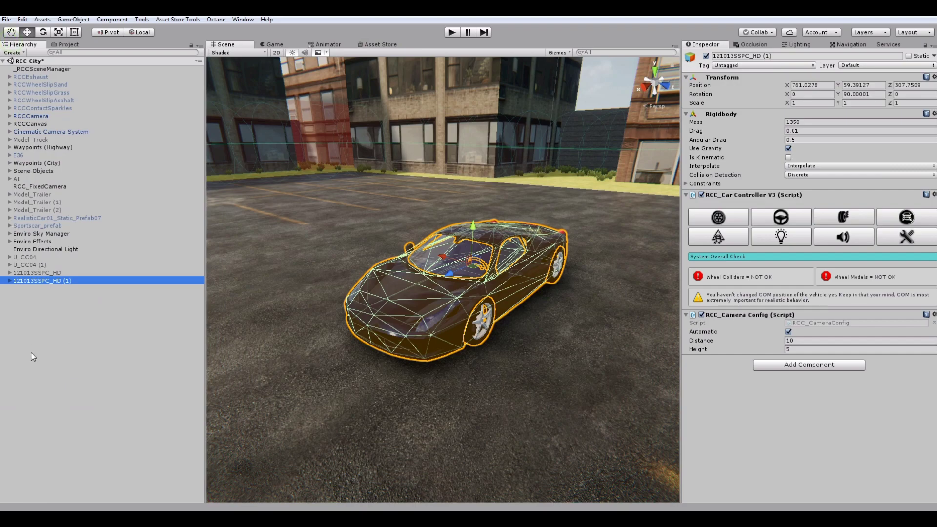
pyautogui.click(8, 280)
pyautogui.click(17, 288)
pyautogui.click(23, 296)
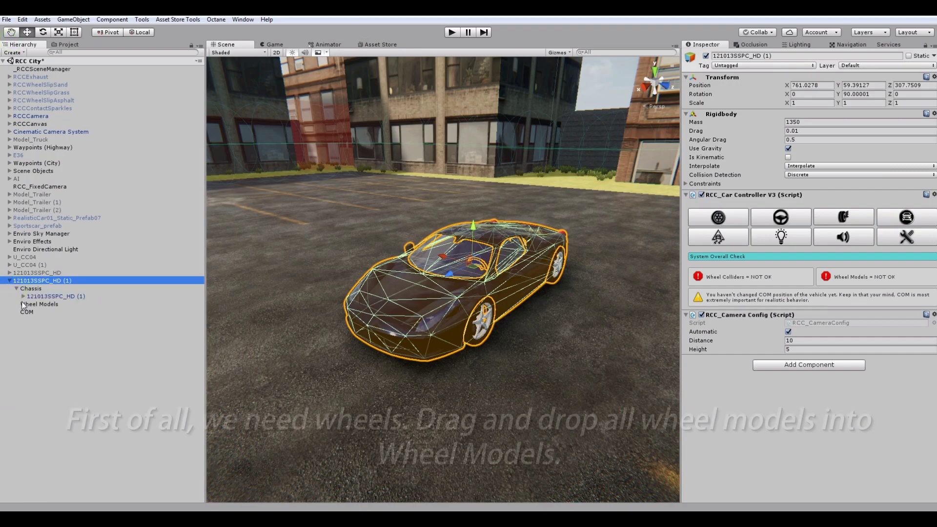
pyautogui.click(48, 374)
pyautogui.keyDown('shift'); pyautogui.click(46, 351); pyautogui.keyUp('shift')
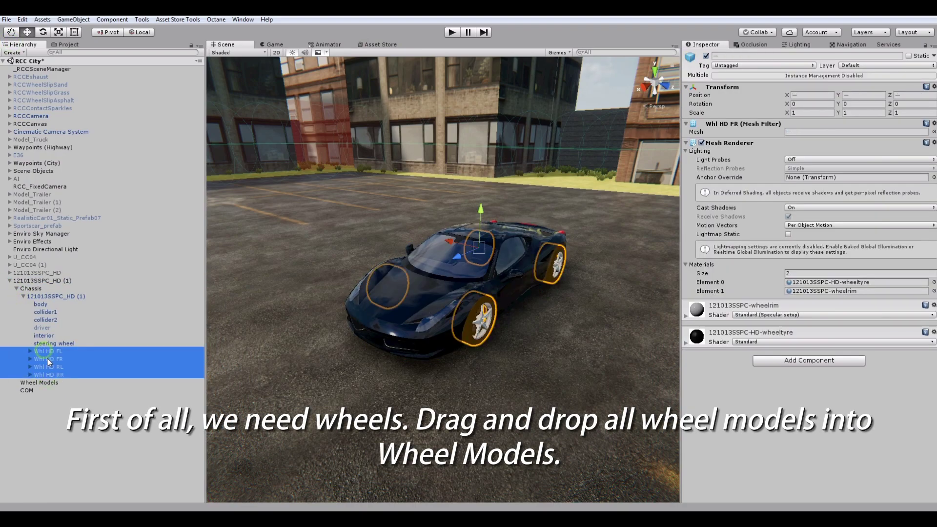
pyautogui.moveTo(48, 359); pyautogui.dragTo(50, 383)
pyautogui.click(507, 251)
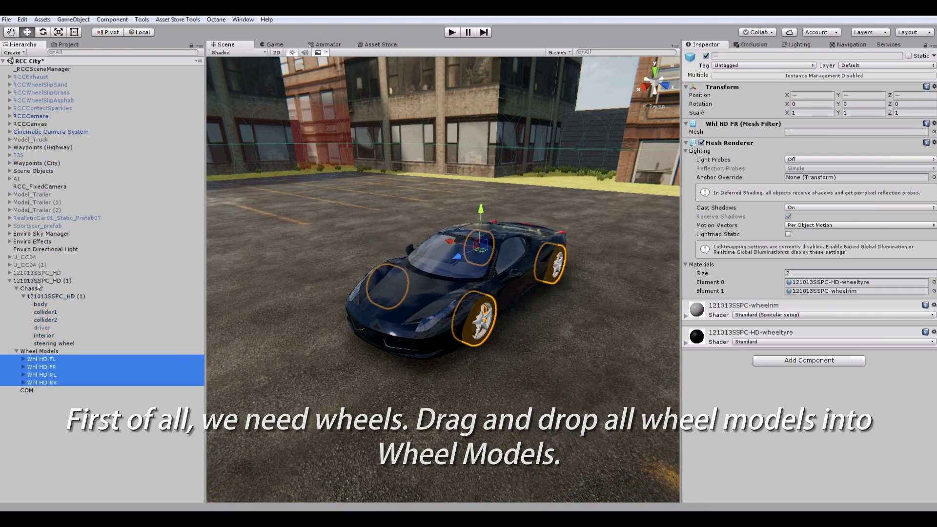
pyautogui.click(53, 281)
pyautogui.click(711, 216)
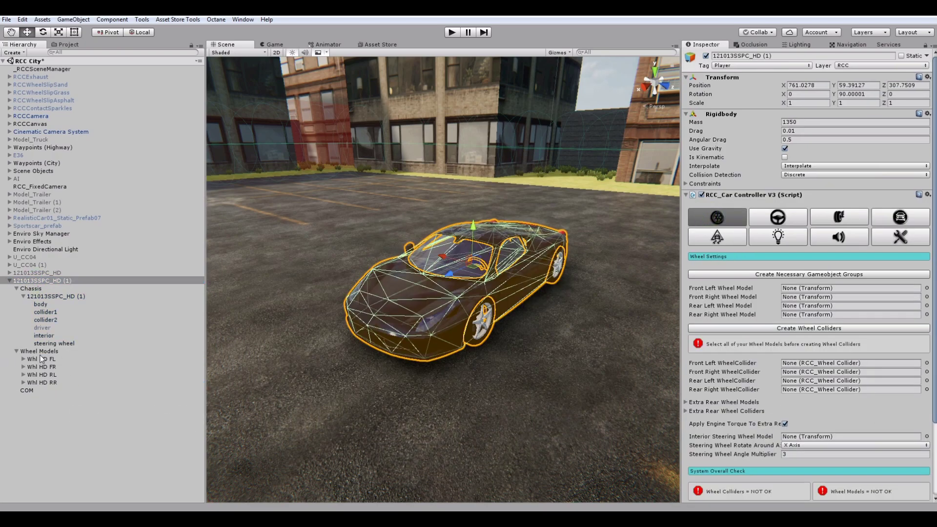
# Assign Whl HD FL, FR, RL and RR as wheel models and generate the wheel colliders
pyautogui.moveTo(804, 284); pyautogui.dragTo(825, 297)
pyautogui.click(807, 289)
pyautogui.click(825, 297)
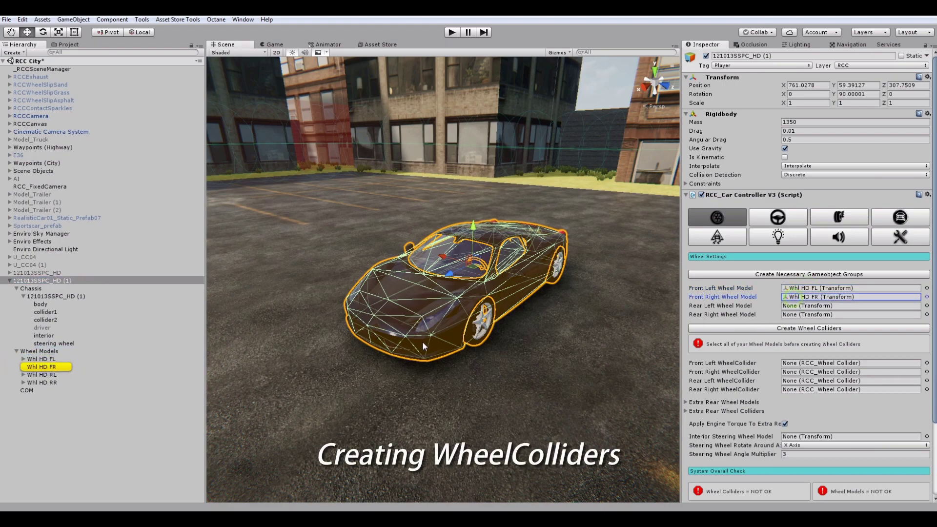
pyautogui.moveTo(35, 377); pyautogui.dragTo(824, 306)
pyautogui.click(820, 306)
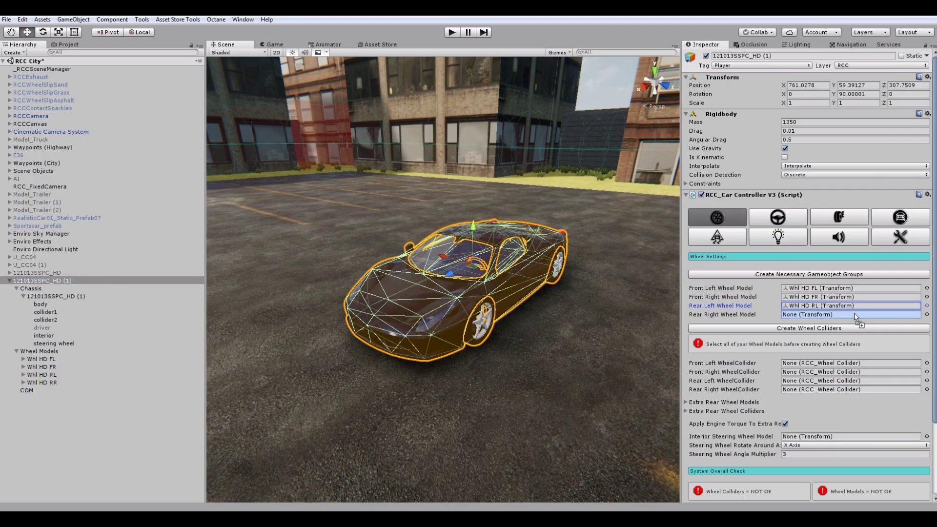
pyautogui.moveTo(49, 382); pyautogui.dragTo(854, 315)
pyautogui.click(829, 329)
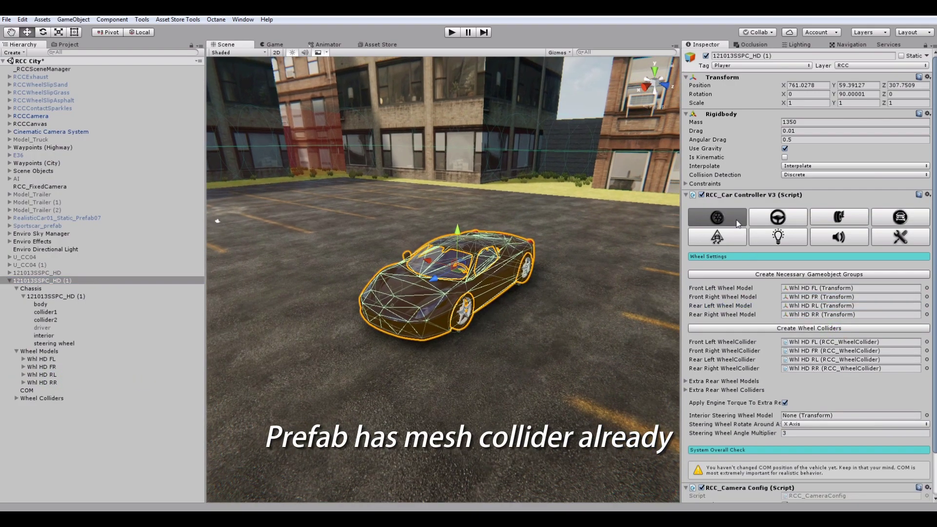
pyautogui.click(27, 391)
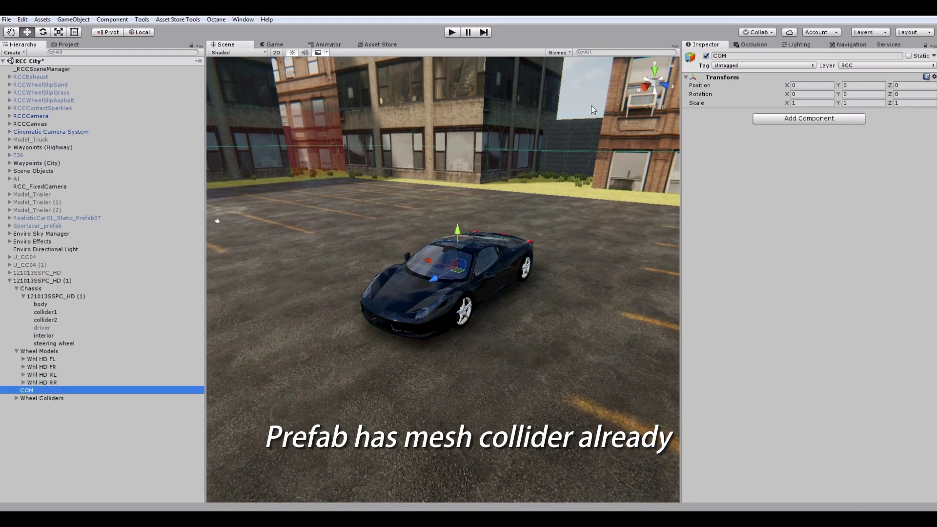
# From a side view, lower the COM point to about Y -0.273, Z -0.117
pyautogui.click(664, 85)
pyautogui.press('f')
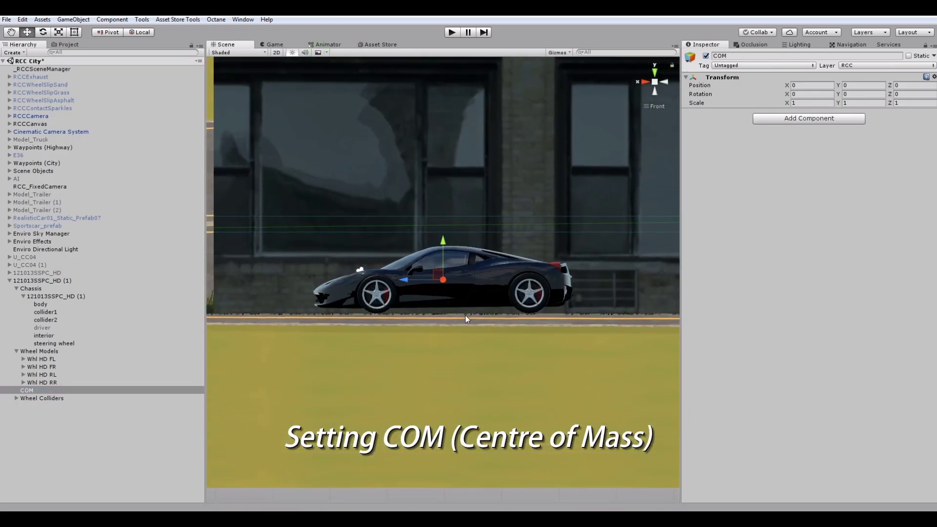
pyautogui.moveTo(439, 251)
pyautogui.mouseDown()
pyautogui.moveTo(440, 279)
pyautogui.moveTo(350, 284)
pyautogui.moveTo(472, 288)
pyautogui.mouseUp()
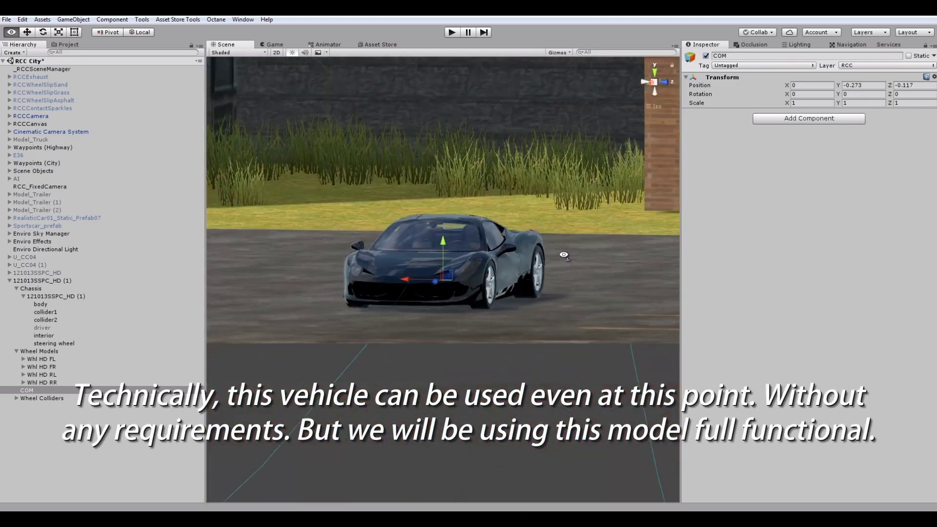
pyautogui.moveTo(488, 254)
pyautogui.keyDown('alt'); pyautogui.mouseDown()
pyautogui.moveTo(595, 252)
pyautogui.moveTo(448, 300)
pyautogui.mouseUp(); pyautogui.keyUp('alt')
pyautogui.click(44, 281)
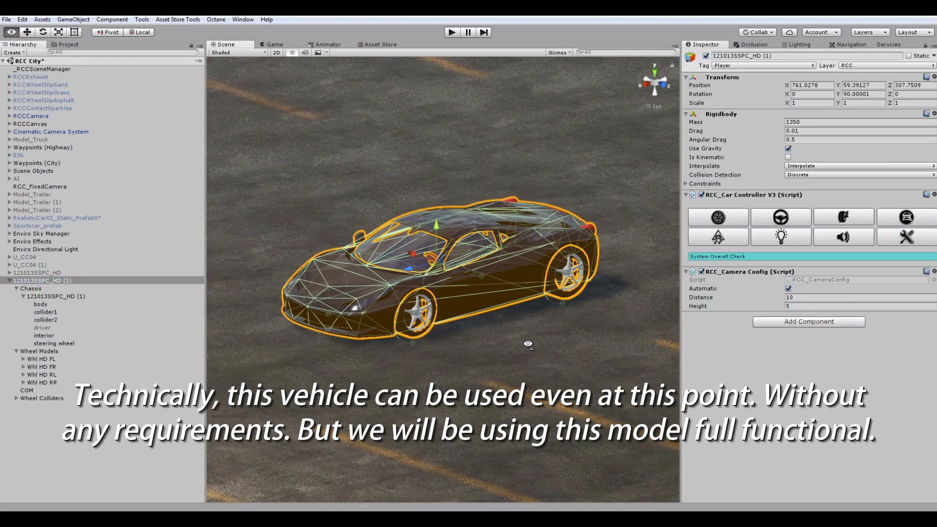
# Find the cabin steering wheel and test-rotate it to check its axis, then undo
pyautogui.click(783, 223)
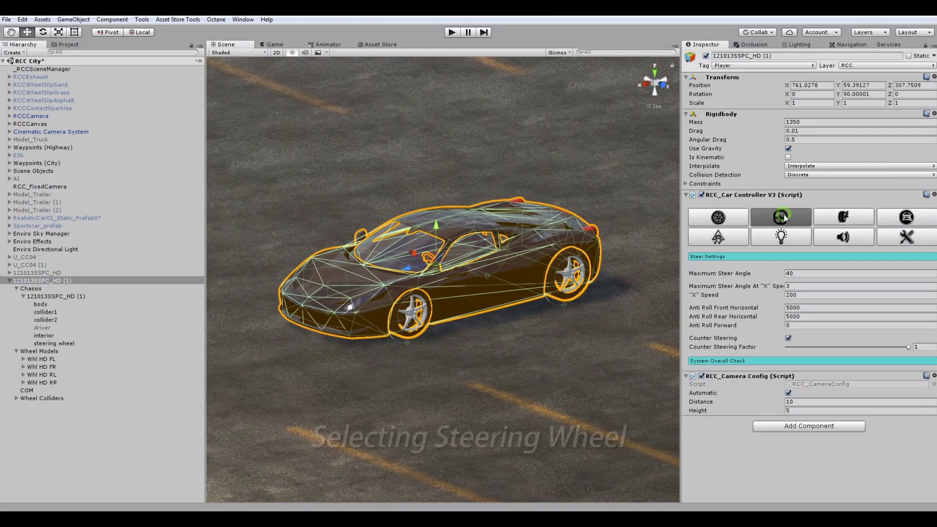
pyautogui.click(719, 221)
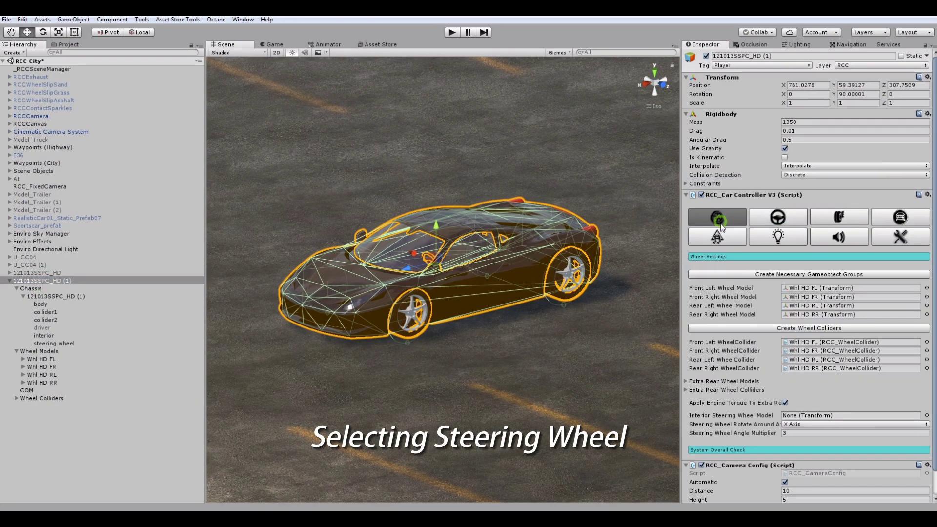
pyautogui.click(655, 84)
pyautogui.moveTo(427, 282)
pyautogui.keyDown('alt'); pyautogui.mouseDown()
pyautogui.moveTo(556, 256)
pyautogui.moveTo(470, 311)
pyautogui.mouseUp(); pyautogui.keyUp('alt')
pyautogui.click(470, 311)
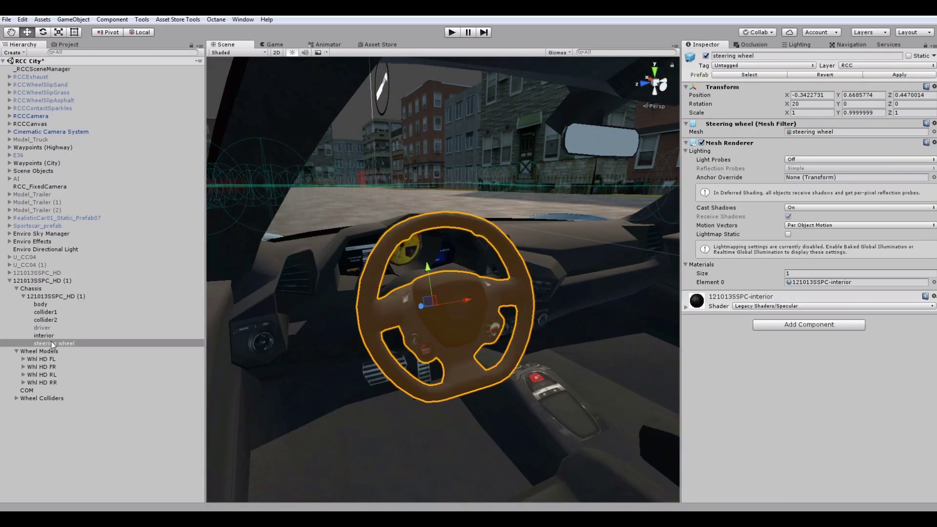
pyautogui.press('e')
pyautogui.moveTo(404, 283)
pyautogui.mouseDown()
pyautogui.moveTo(419, 314)
pyautogui.moveTo(507, 201)
pyautogui.mouseUp()
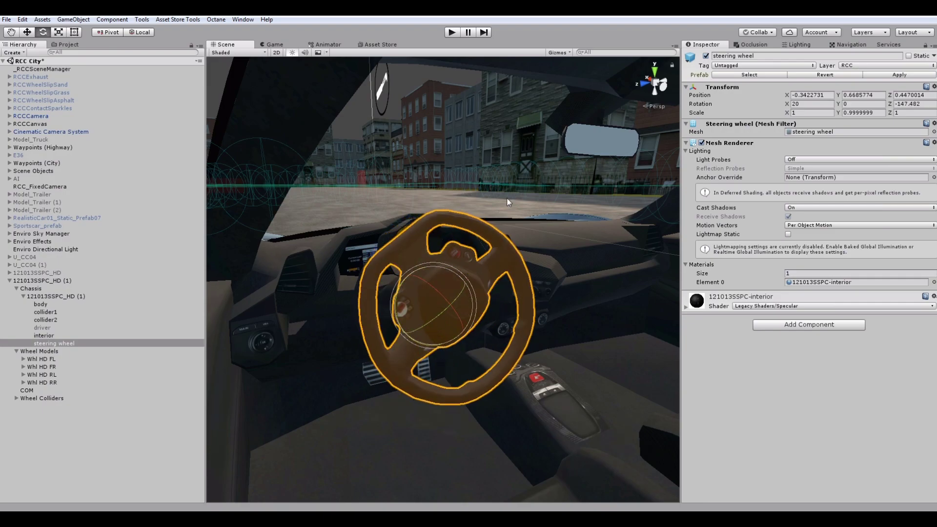
pyautogui.hotkey('ctrl', 'z')
pyautogui.press('w')
# Set the steering wheel as Interior Steering Wheel Model, rotating around Z Axis with multiplier 9
pyautogui.click(30, 281)
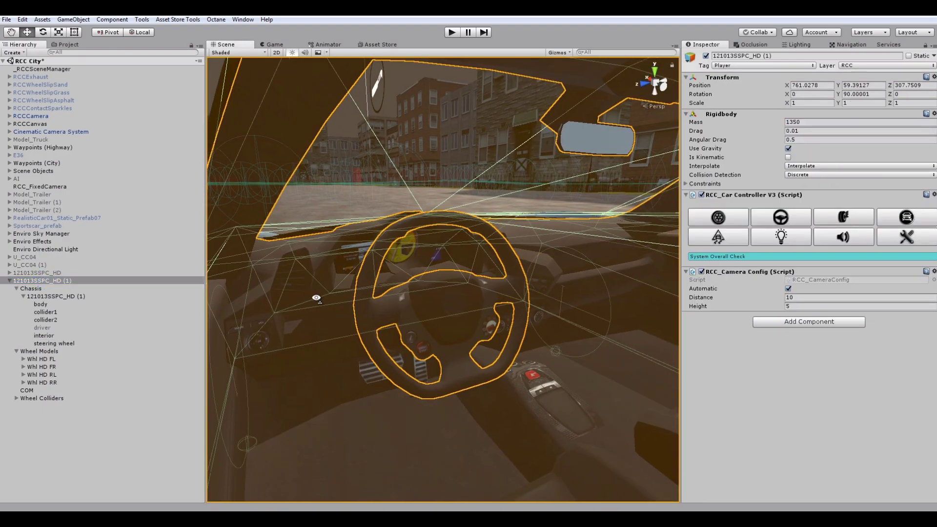
pyautogui.click(720, 217)
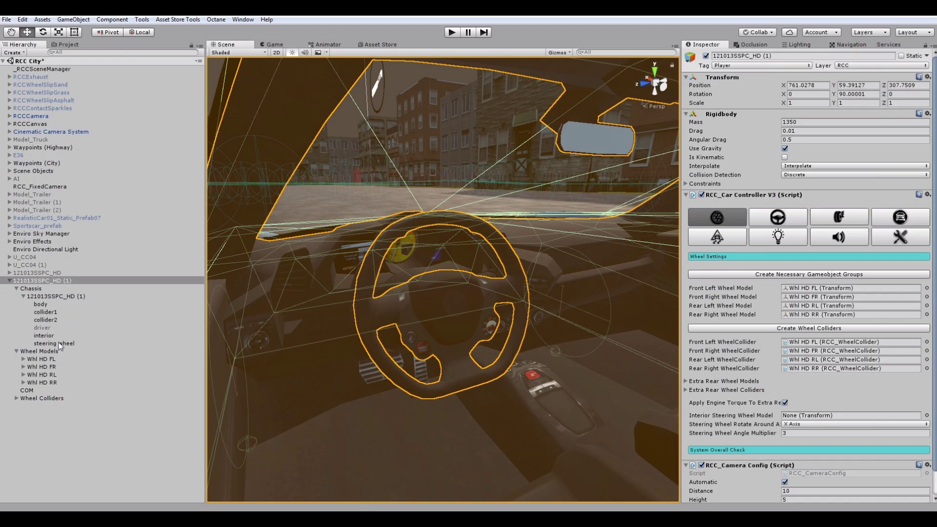
pyautogui.moveTo(59, 345); pyautogui.dragTo(830, 415)
pyautogui.click(803, 424)
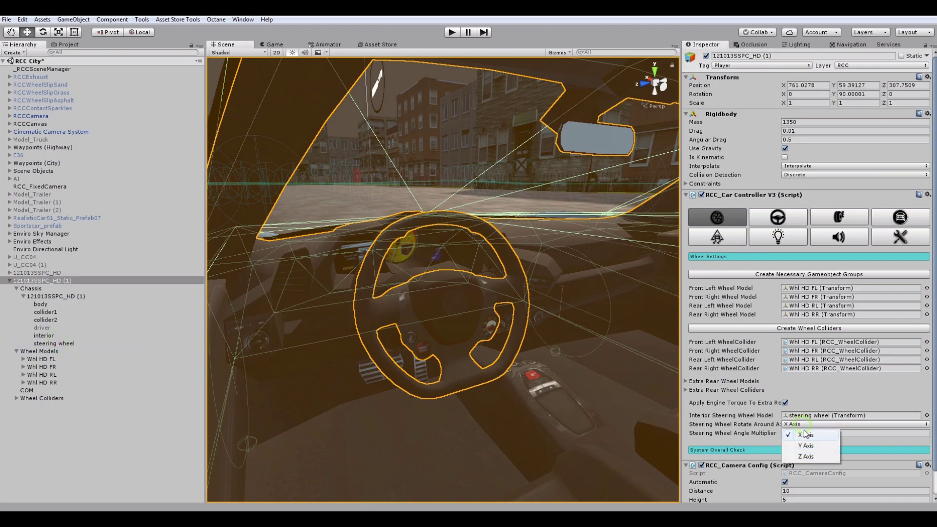
pyautogui.click(805, 456)
pyautogui.click(798, 433)
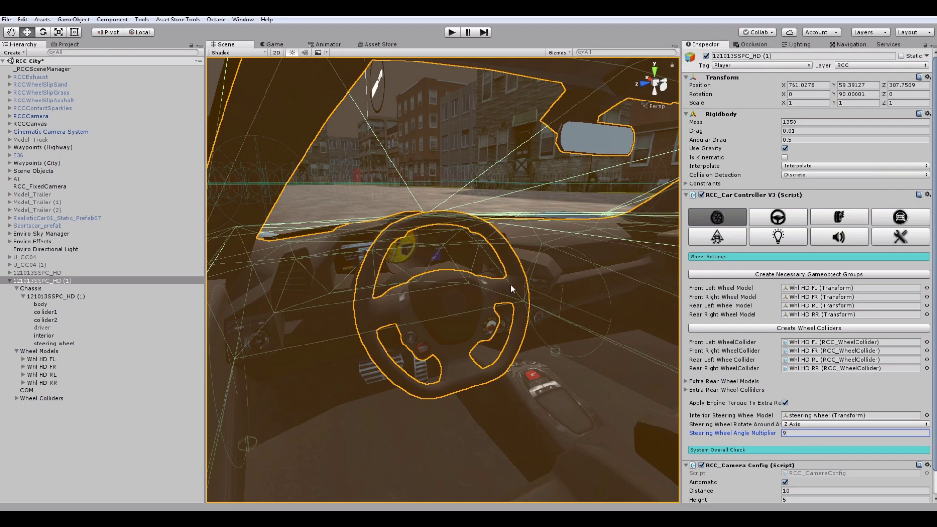
pyautogui.press('f')
pyautogui.keyDown('alt'); pyautogui.moveTo(510, 284); pyautogui.dragTo(470, 277); pyautogui.keyUp('alt')
# In steer settings, set Anti Roll Front Horizontal to 10 and Anti Roll Rear Horizontal to 1
pyautogui.click(791, 220)
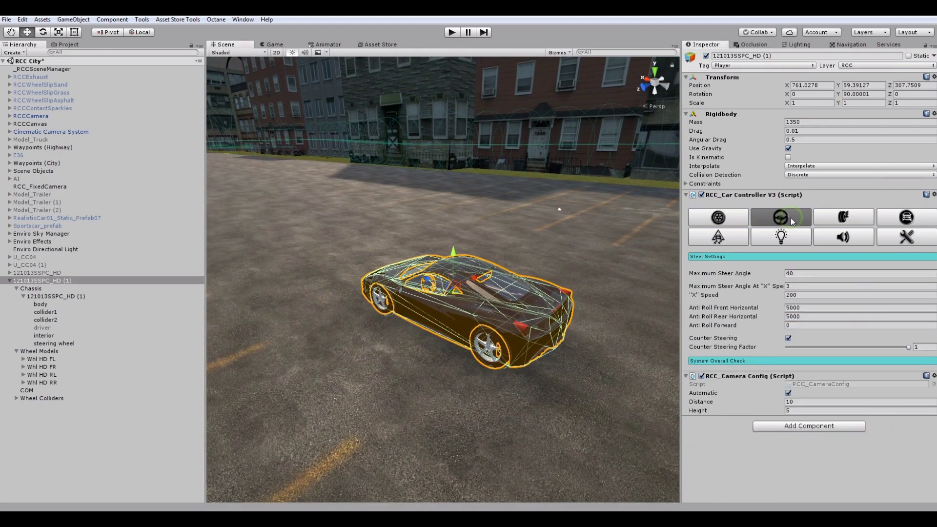
pyautogui.click(919, 347)
pyautogui.write('0.5')
pyautogui.click(835, 308)
pyautogui.write('10')
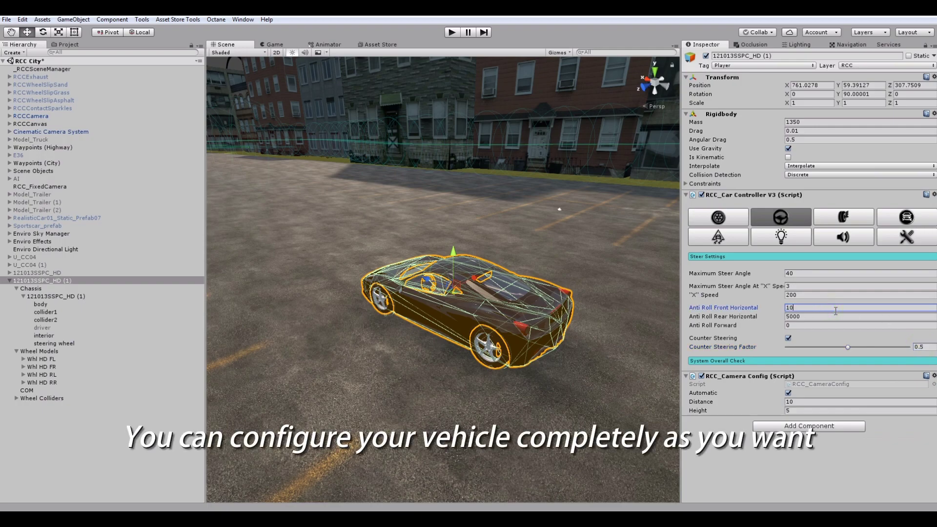
pyautogui.press('Tab')
pyautogui.write('1')
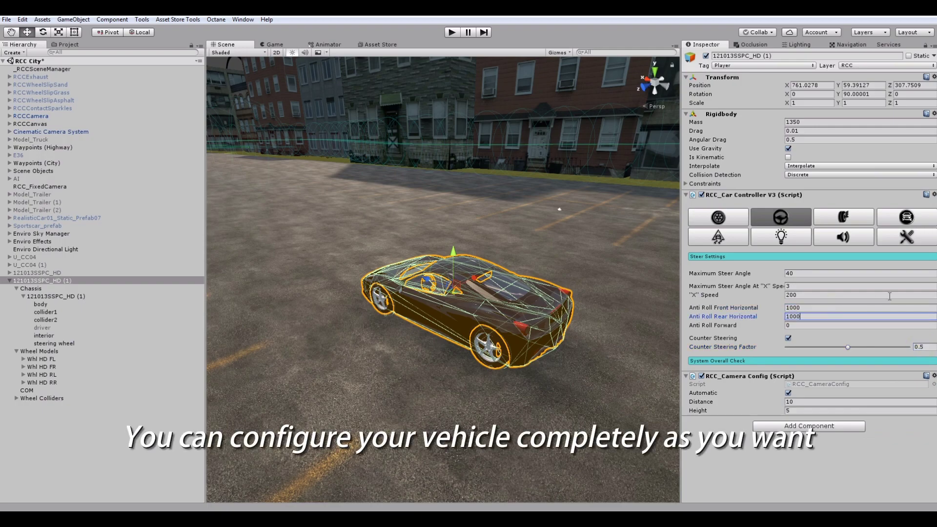
pyautogui.click(799, 294)
pyautogui.write('300')
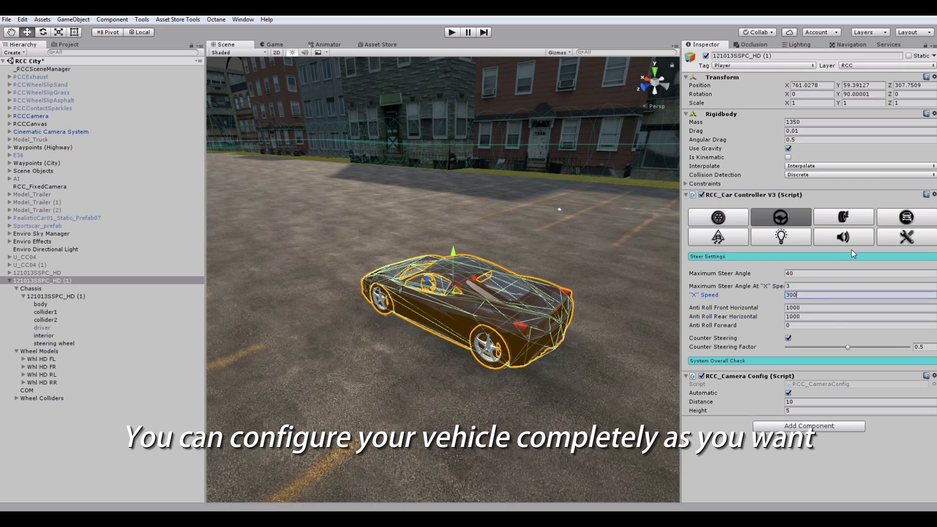
# Set Maximum Engine Torque 250, Maximum Speed 320 and Highest Engine RPM 8000
pyautogui.click(852, 219)
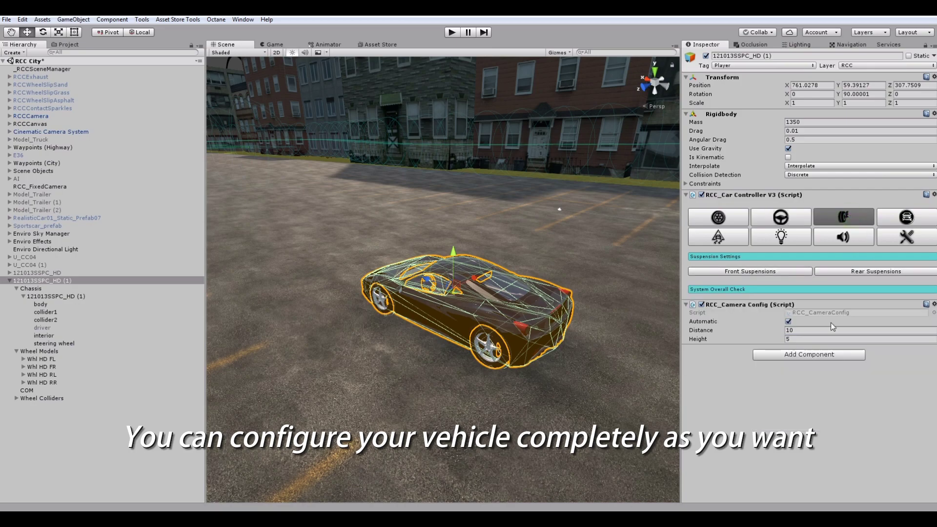
pyautogui.click(922, 221)
pyautogui.scroll(-3, 781, 303)
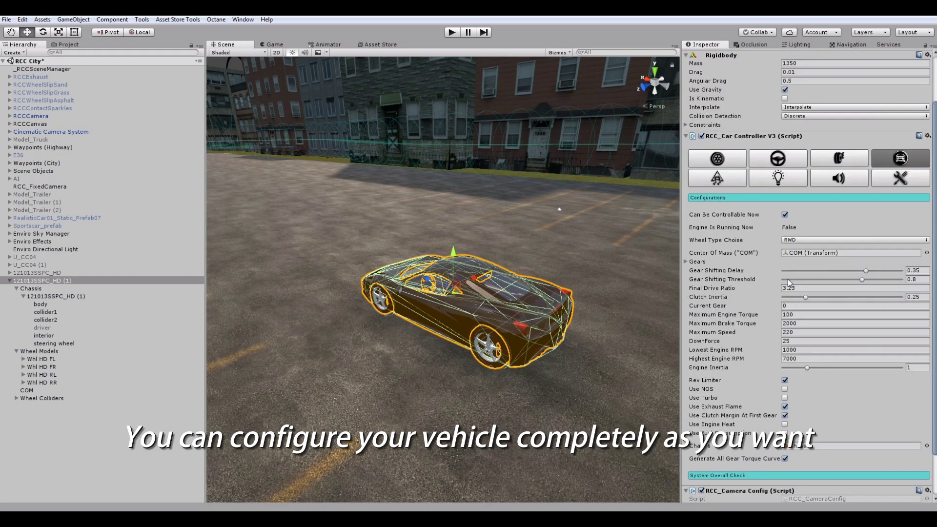
pyautogui.click(799, 315)
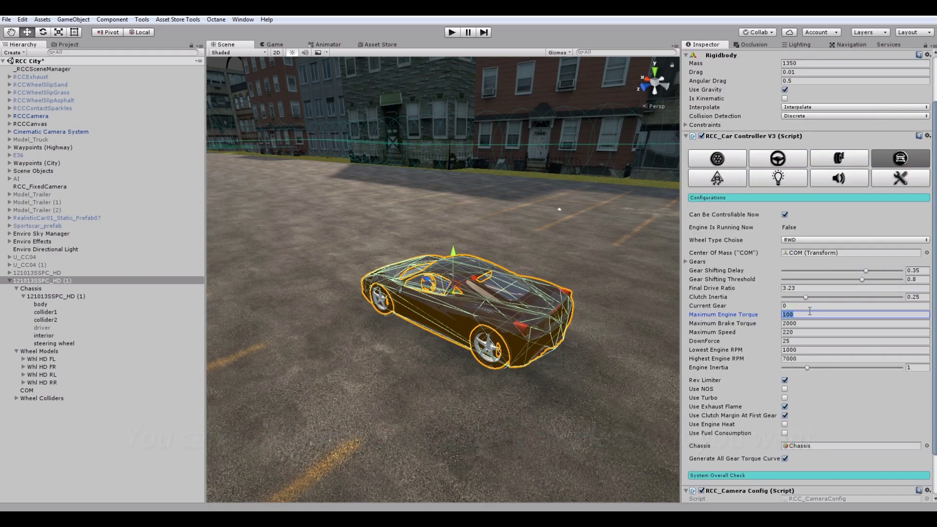
pyautogui.write('250')
pyautogui.press('Tab')
pyautogui.press('Tab')
pyautogui.write('320')
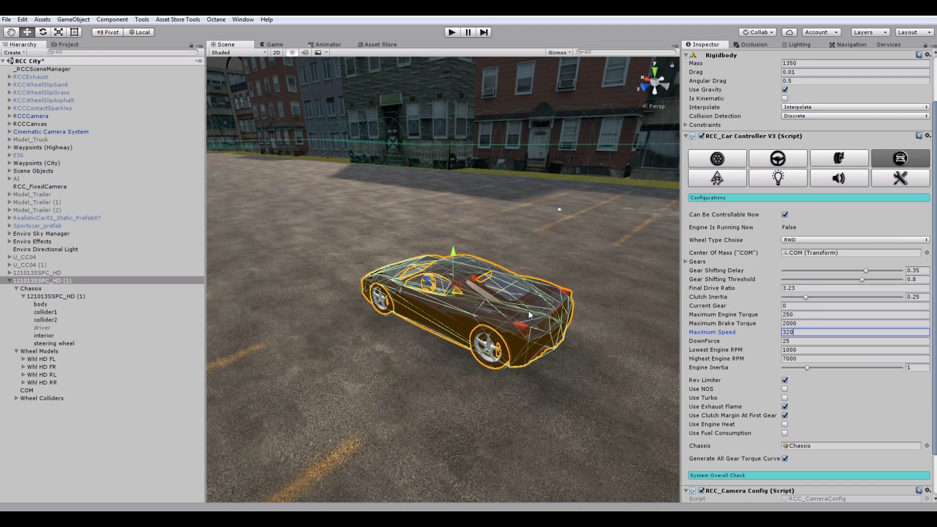
pyautogui.click(791, 359)
pyautogui.write('8000')
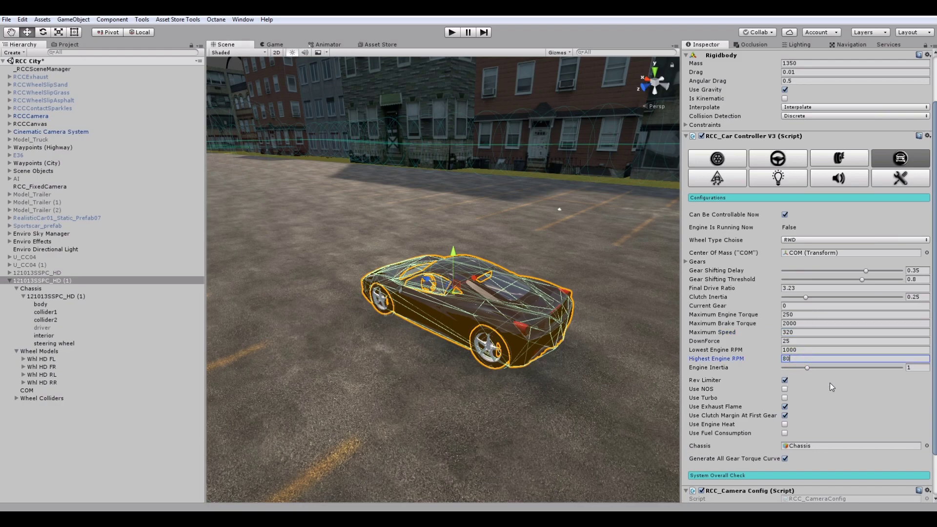
pyautogui.click(785, 398)
# Enable turbo, engine heat and fuel consumption, and raise Engine Inertia to about 1.6
pyautogui.click(784, 390)
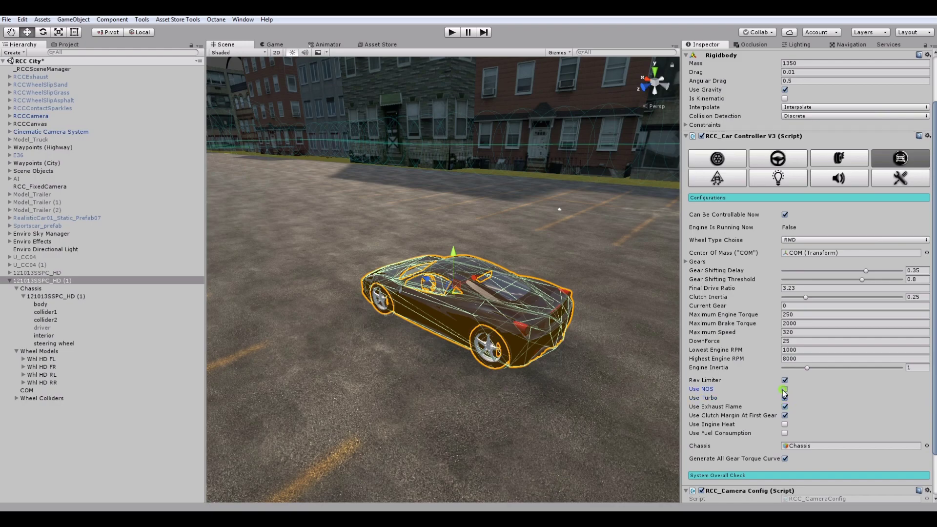
pyautogui.moveTo(859, 368); pyautogui.dragTo(864, 369)
pyautogui.click(785, 424)
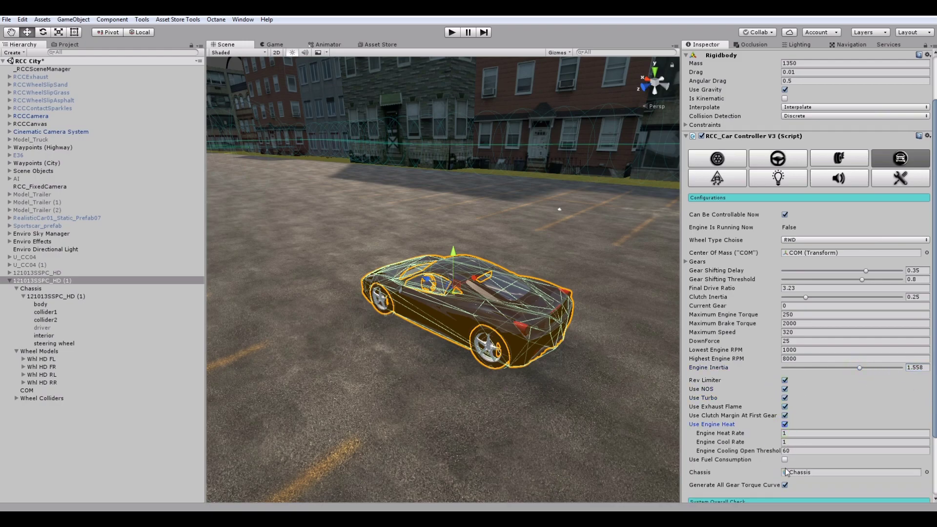
pyautogui.click(785, 459)
pyautogui.click(716, 177)
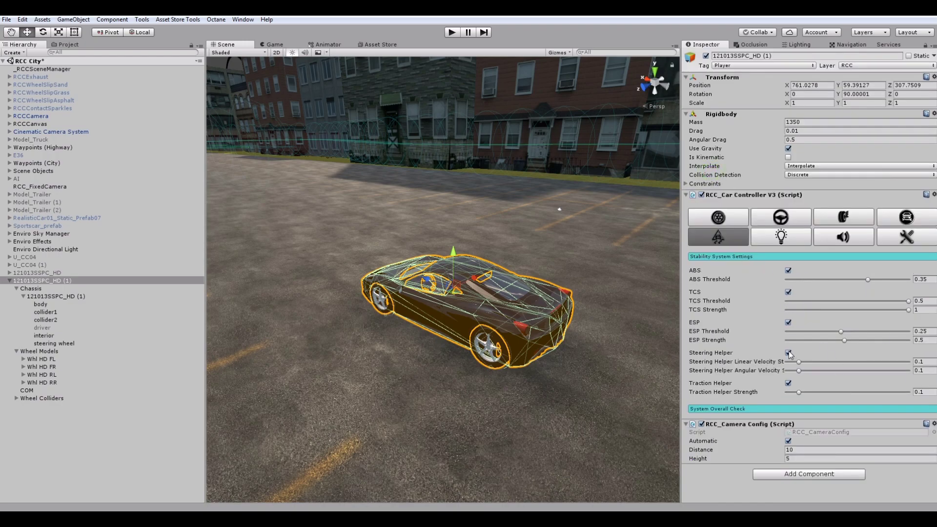
pyautogui.click(781, 237)
# Add a head light and move it onto the car's headlamp
pyautogui.click(742, 348)
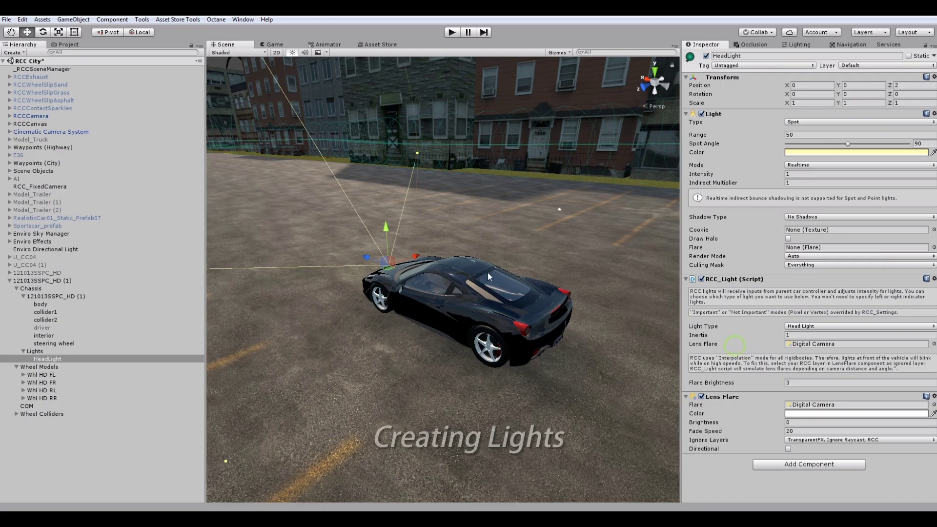
pyautogui.click(657, 83)
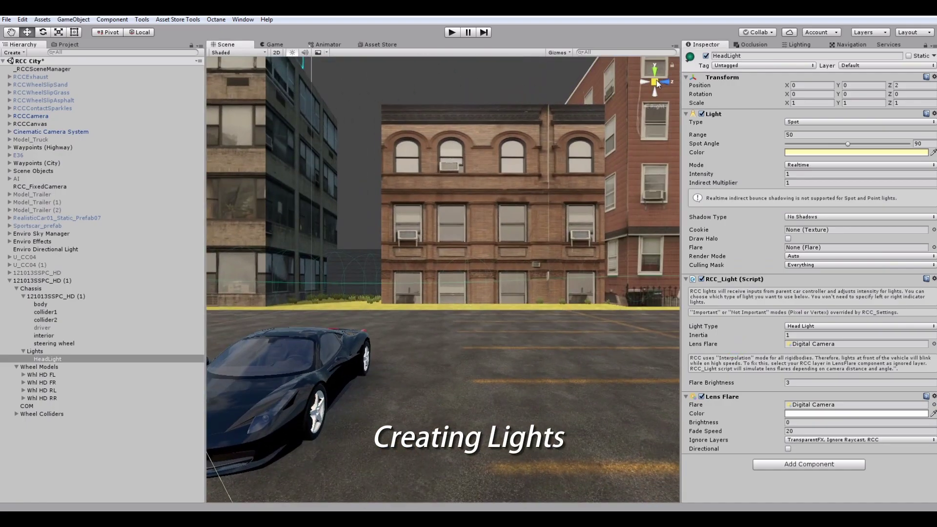
pyautogui.press('f')
pyautogui.scroll(3, 490, 265)
pyautogui.scroll(3, 490, 266)
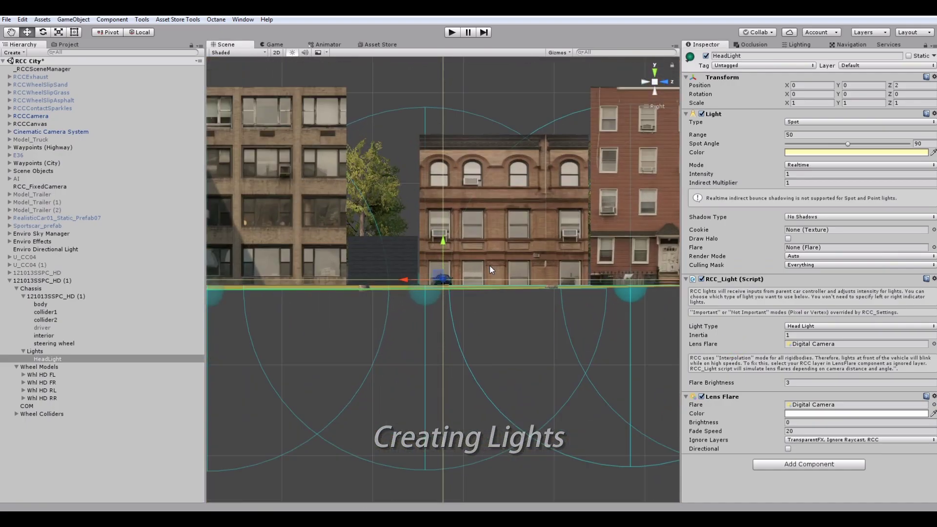
pyautogui.scroll(2, 490, 269)
pyautogui.scroll(2, 488, 269)
pyautogui.scroll(2, 478, 272)
pyautogui.scroll(2, 478, 272)
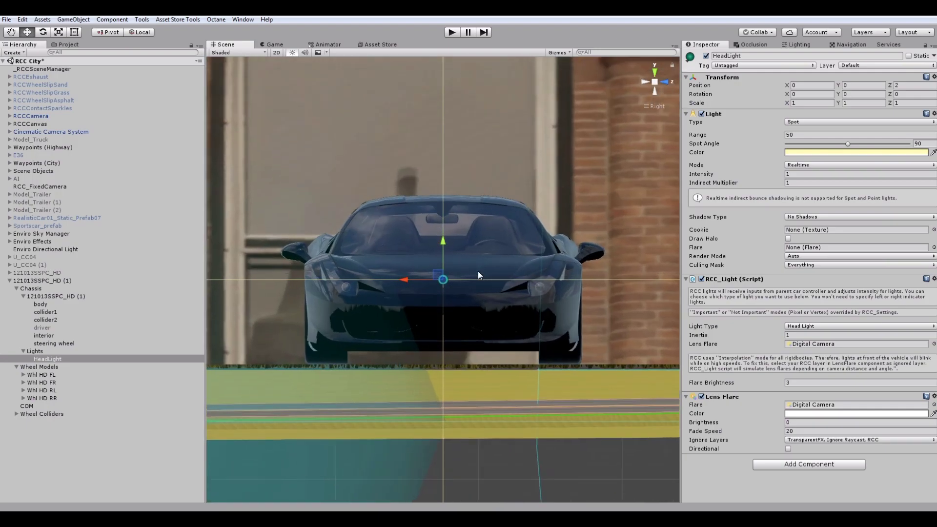
pyautogui.scroll(3, 479, 271)
pyautogui.moveTo(436, 273)
pyautogui.mouseDown()
pyautogui.moveTo(592, 286)
pyautogui.moveTo(545, 329)
pyautogui.mouseUp()
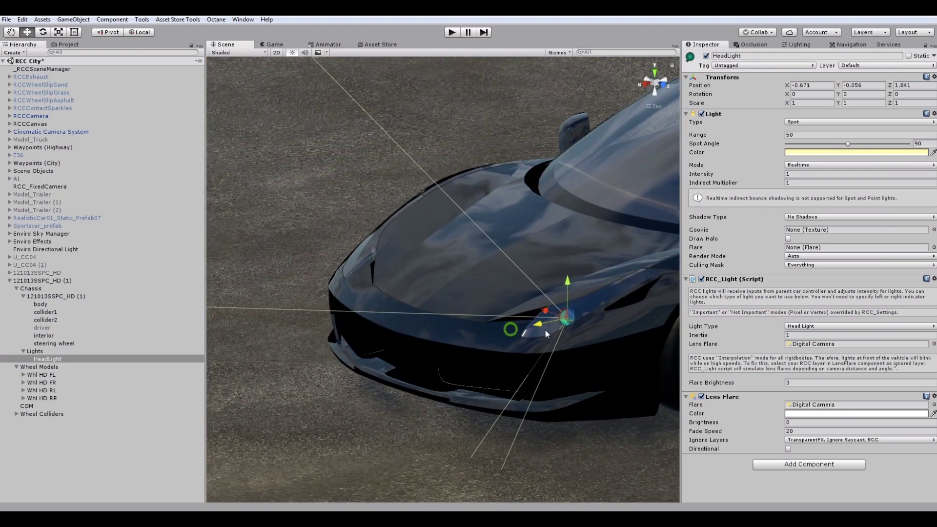
# Duplicate the headlight and mirror it to the other headlamp with X 0.6709899
pyautogui.hotkey('ctrl', 'd')
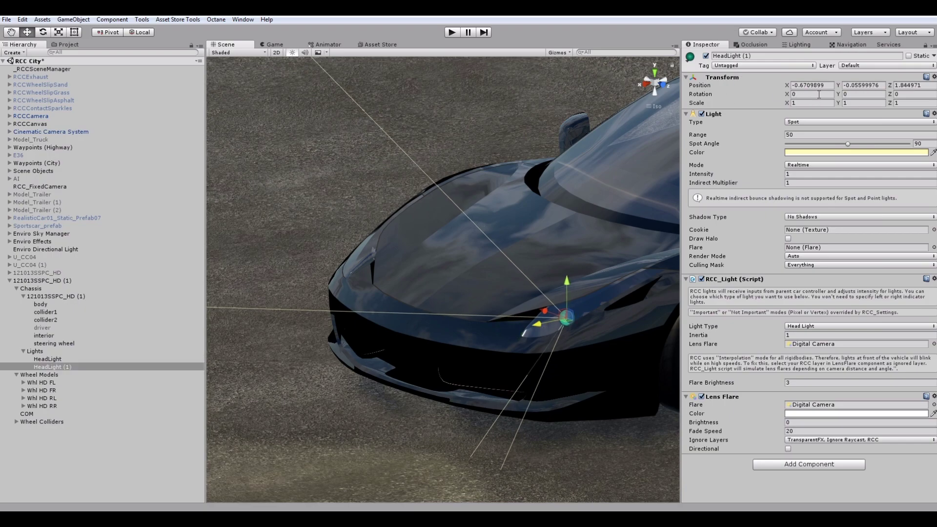
pyautogui.click(816, 86)
pyautogui.write('0.6709899')
pyautogui.press('Return')
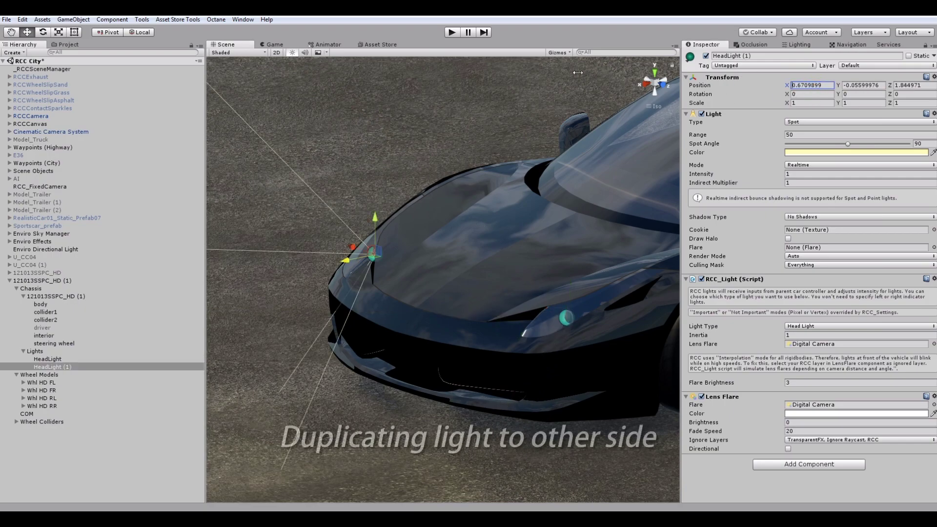
# Add a brake light to the car's Lights
pyautogui.click(63, 281)
pyautogui.click(769, 238)
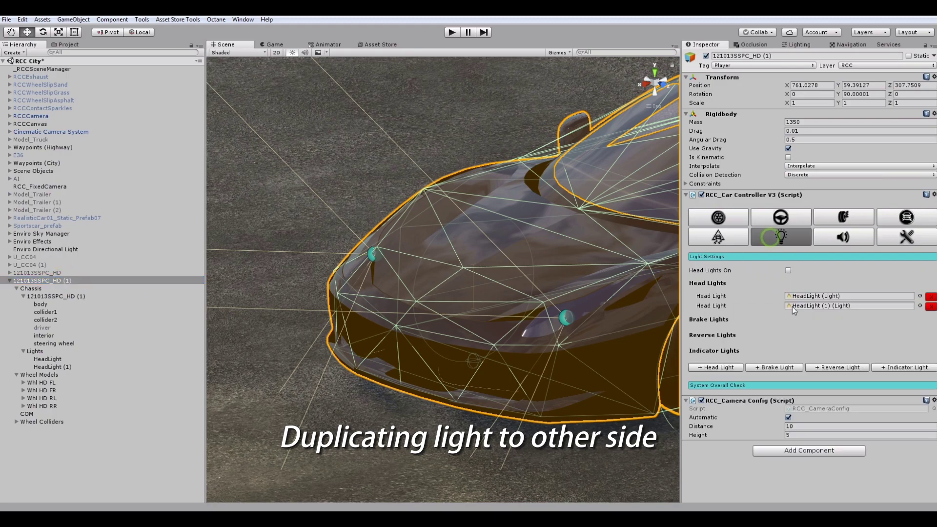
pyautogui.click(782, 368)
# Raise the brake light and move it onto the car's right tail light
pyautogui.click(665, 84)
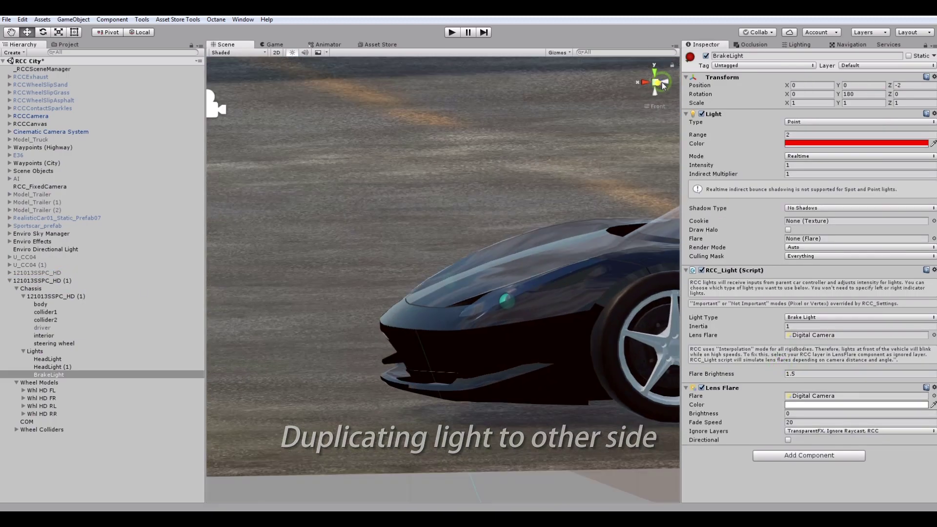
pyautogui.press('f')
pyautogui.scroll(5, 505, 270)
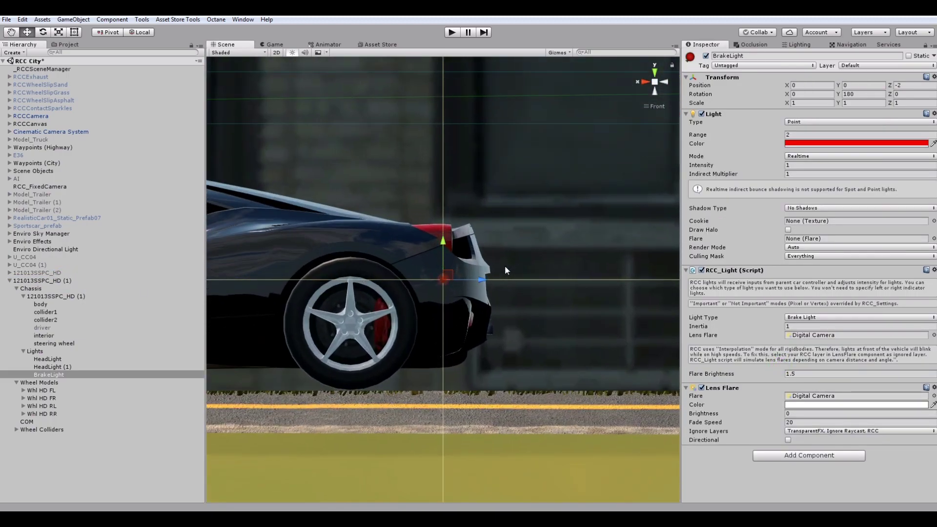
pyautogui.moveTo(454, 277); pyautogui.dragTo(455, 208)
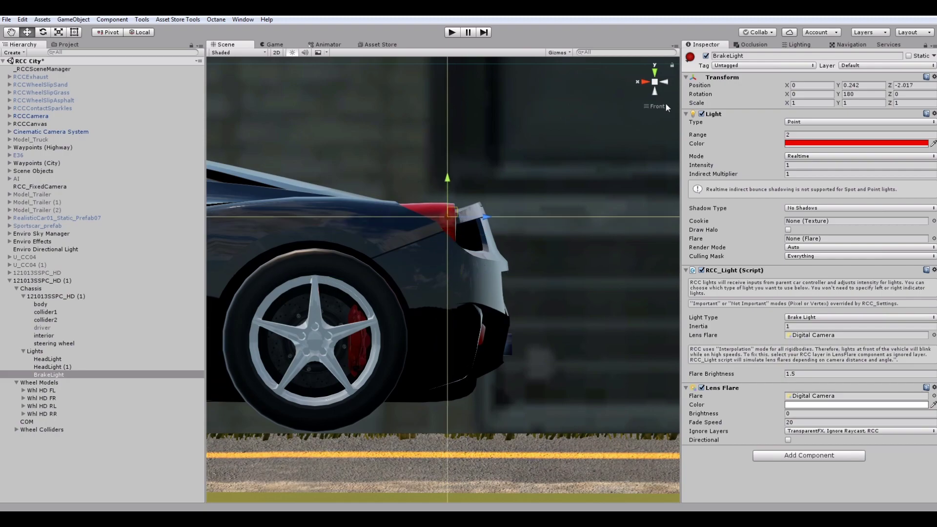
pyautogui.click(665, 83)
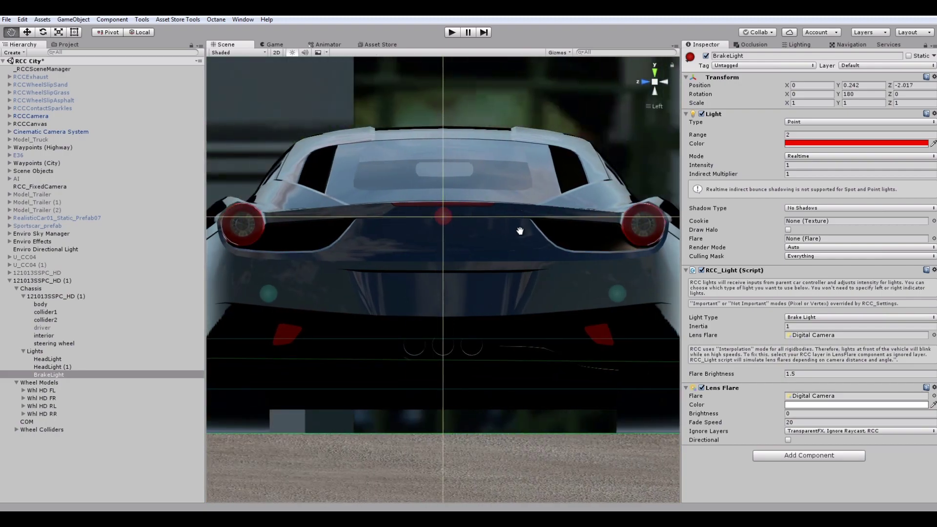
pyautogui.scroll(3, 386, 271)
pyautogui.moveTo(337, 251)
pyautogui.mouseDown()
pyautogui.moveTo(539, 260)
pyautogui.moveTo(377, 309)
pyautogui.moveTo(441, 304)
pyautogui.mouseUp()
# Duplicate the brake light with negated X, then copy the first brake light's Transform values
pyautogui.hotkey('ctrl', 'd')
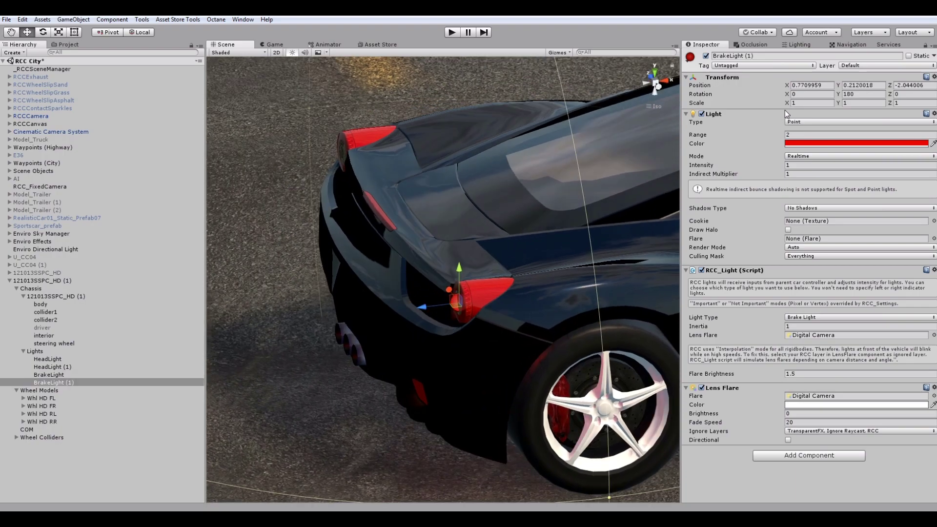
pyautogui.write('-')
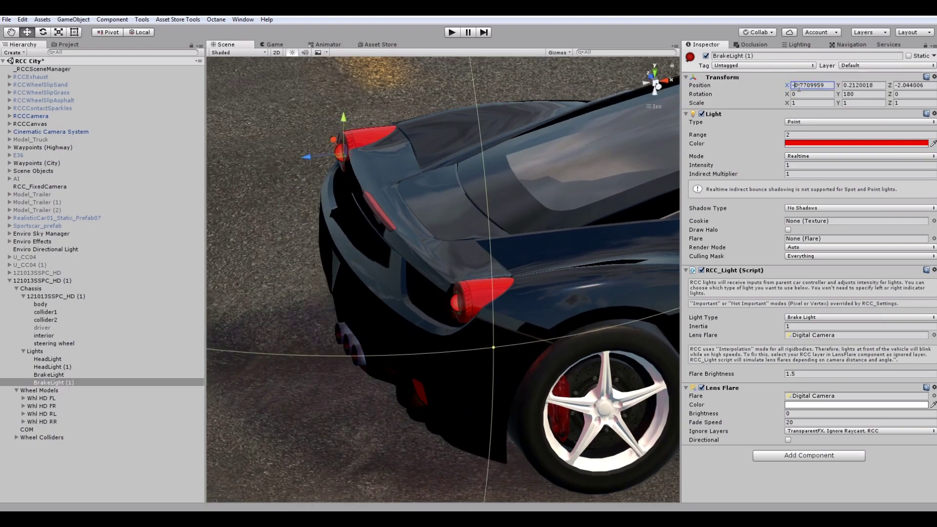
pyautogui.click(54, 279)
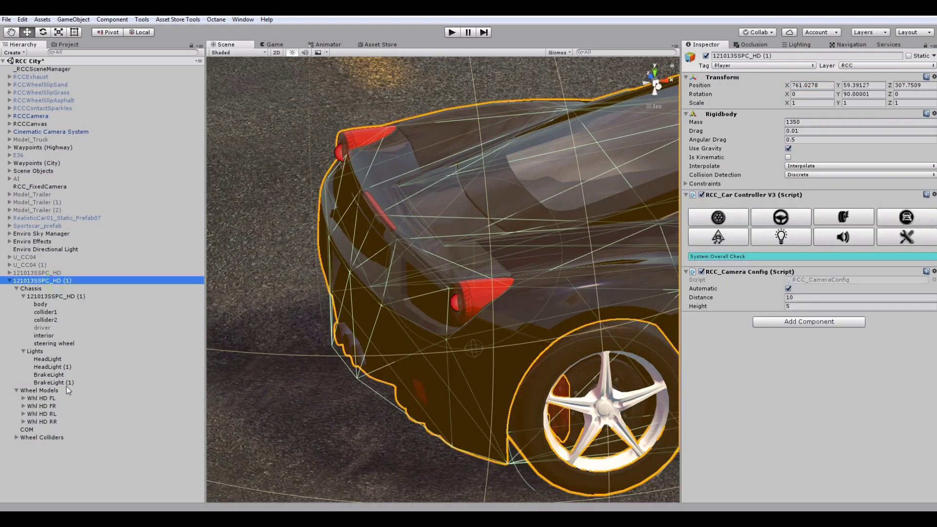
pyautogui.click(64, 375)
pyautogui.rightClick(730, 79)
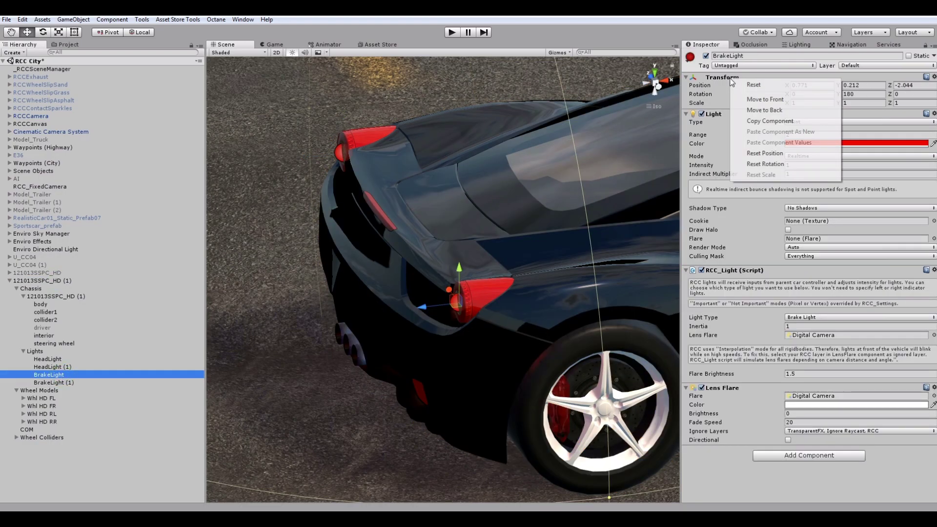
pyautogui.click(775, 126)
pyautogui.click(42, 281)
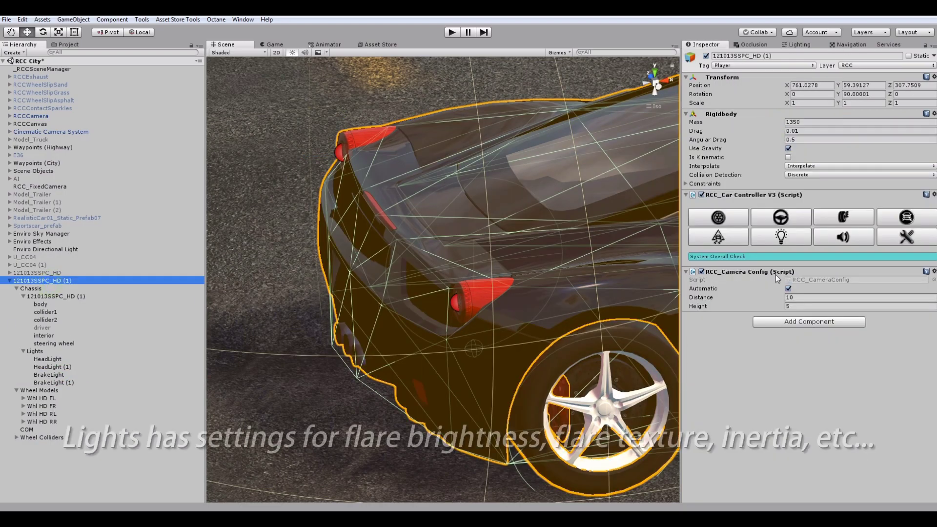
pyautogui.click(783, 237)
# Add a reverse light, paste the brake light's Transform values, and mirror a duplicate by negating X
pyautogui.click(831, 388)
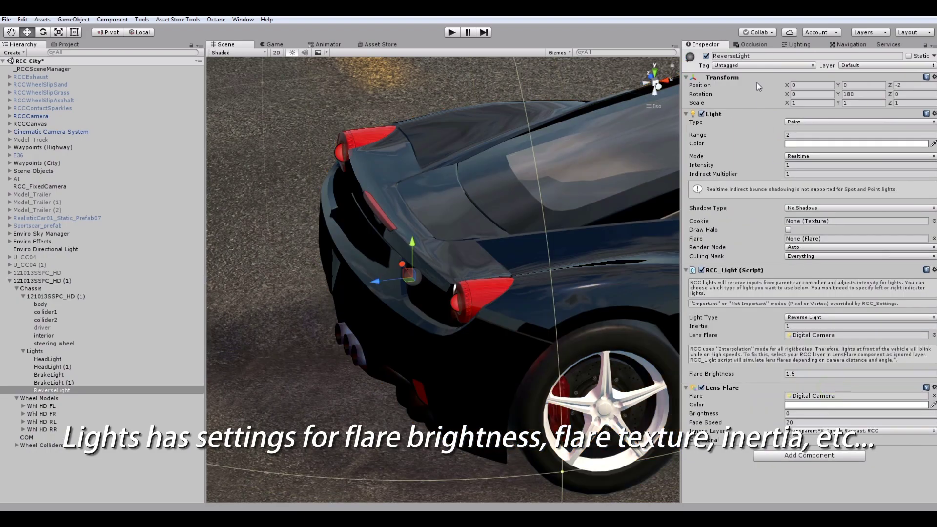
pyautogui.rightClick(735, 78)
pyautogui.click(792, 141)
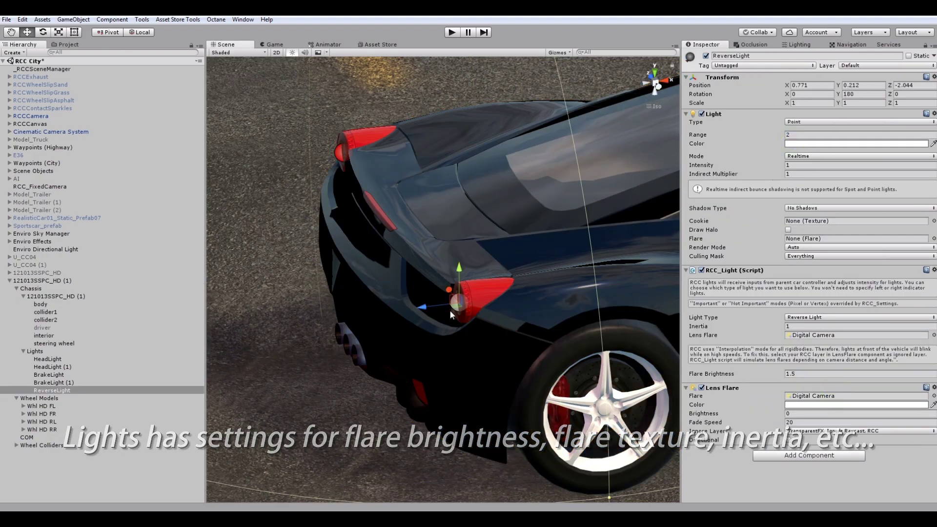
pyautogui.hotkey('ctrl', 'd')
pyautogui.click(806, 85)
pyautogui.write('-')
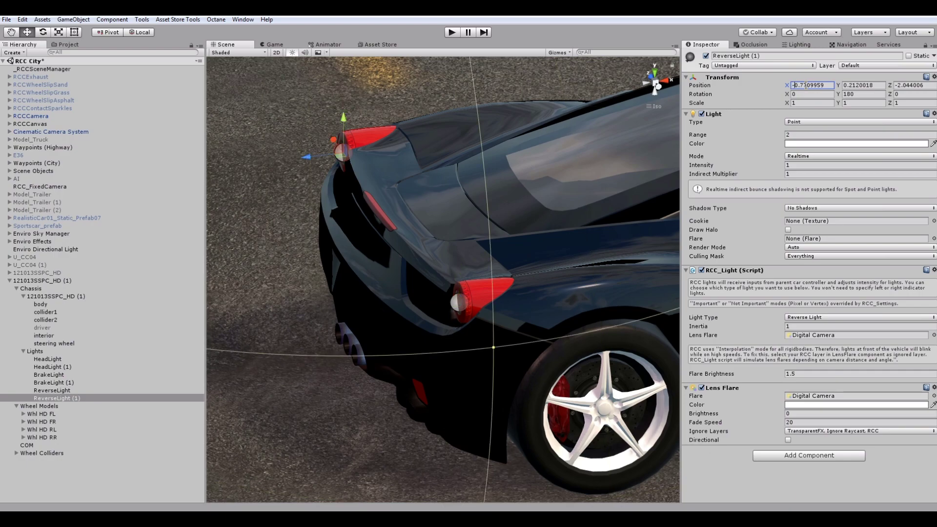
# Reselect and frame the car, checking it lists two head, brake and reverse lights
pyautogui.click(36, 282)
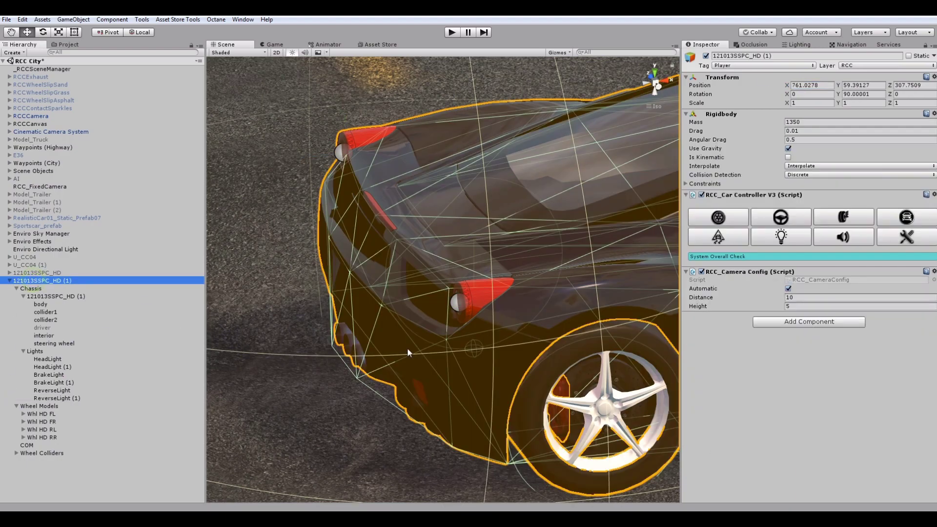
pyautogui.press('f')
pyautogui.click(781, 237)
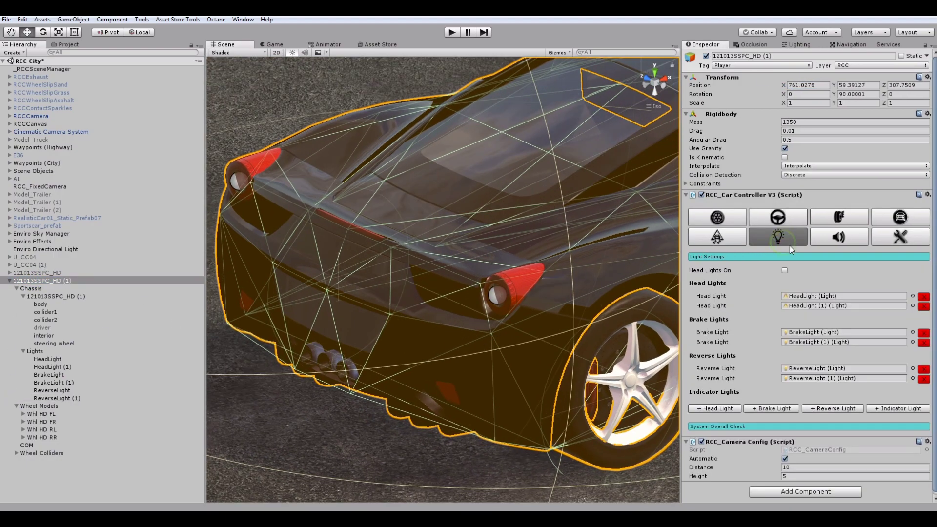
pyautogui.click(839, 240)
# Use three engine sound sources with E36_Low, E36_Med and E36_High clips
pyautogui.click(833, 272)
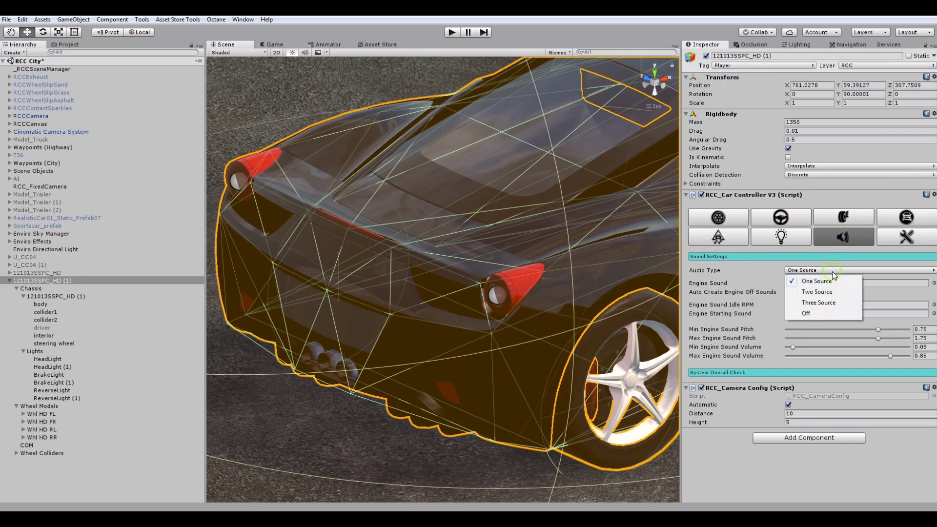
pyautogui.click(825, 301)
pyautogui.click(933, 283)
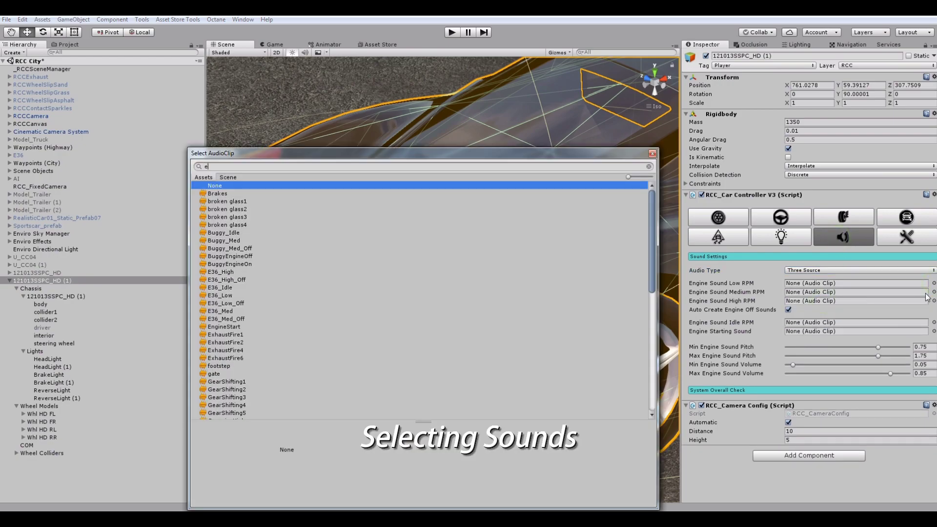
pyautogui.write('e36')
pyautogui.doubleClick(228, 218)
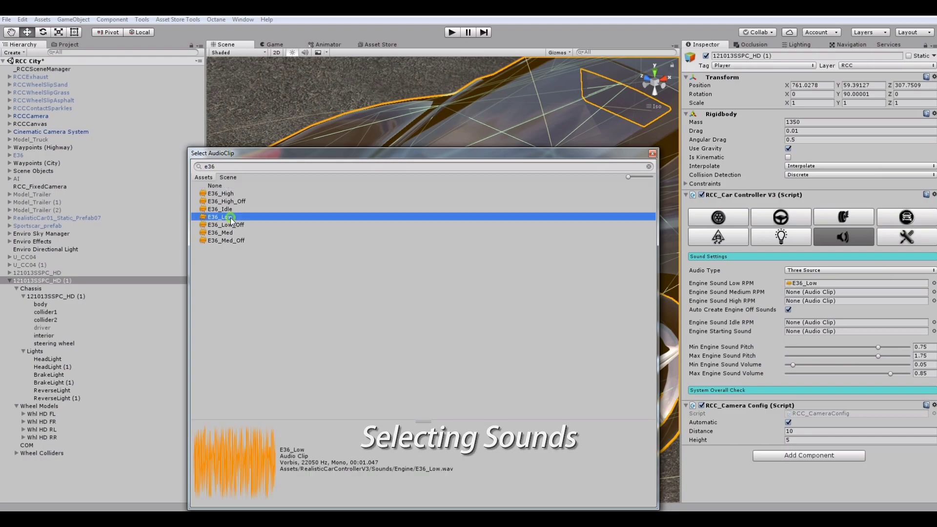
pyautogui.click(933, 291)
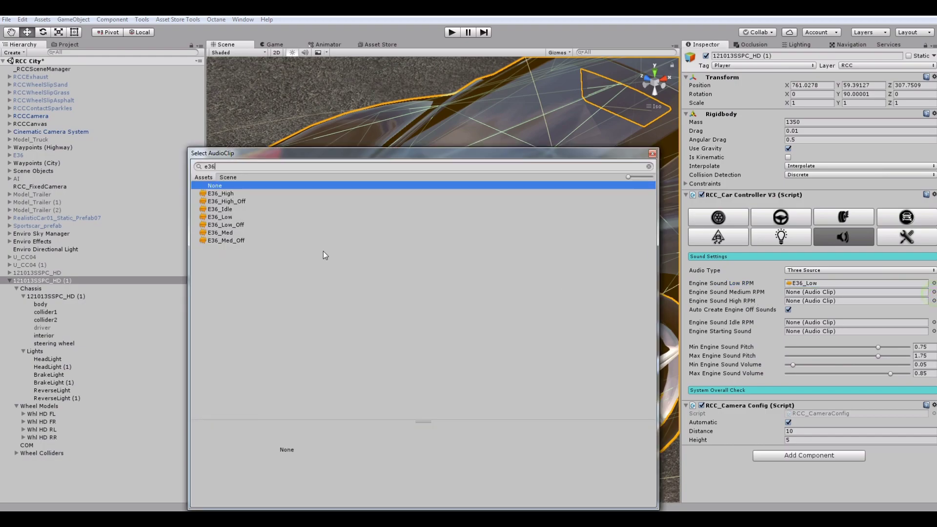
pyautogui.doubleClick(238, 233)
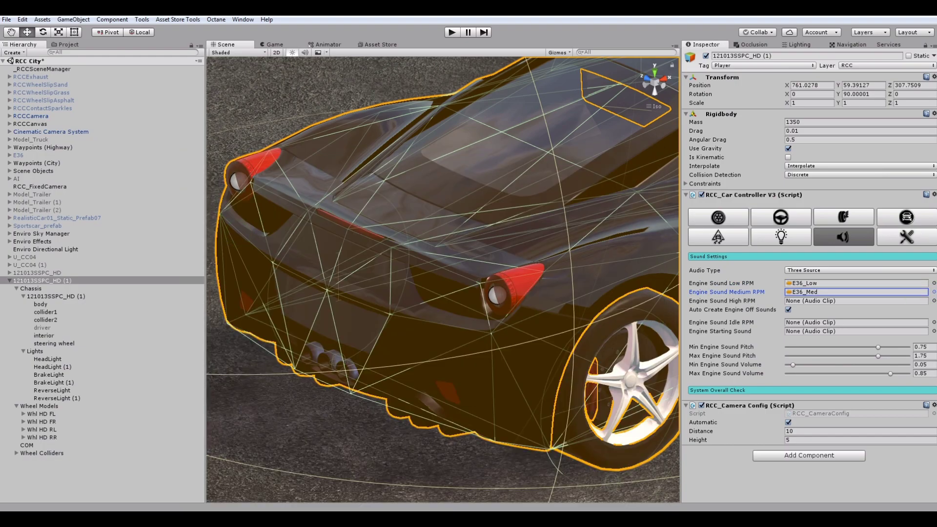
pyautogui.click(933, 301)
pyautogui.write('e36')
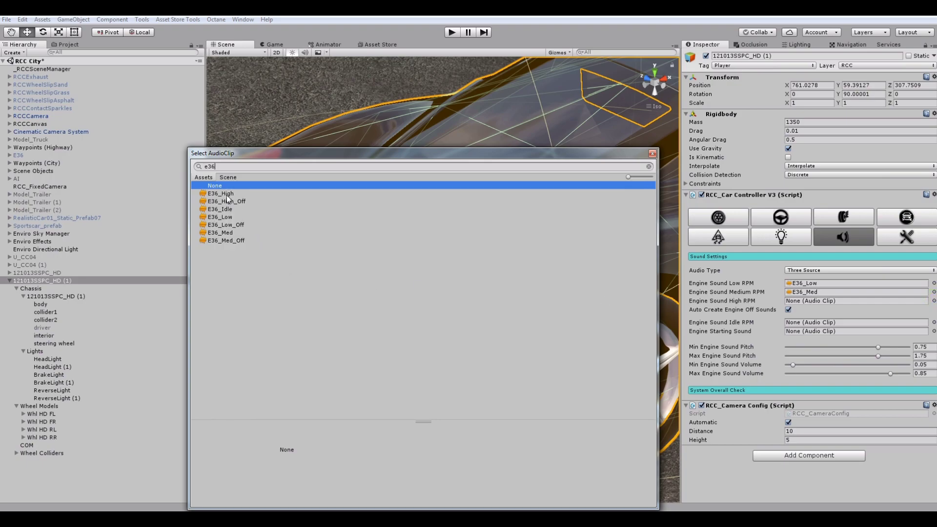
pyautogui.doubleClick(227, 194)
# Turn off auto-created engine off sounds and assign E36_Low_Off, E36_Med_Off and E36_High_Off
pyautogui.click(789, 309)
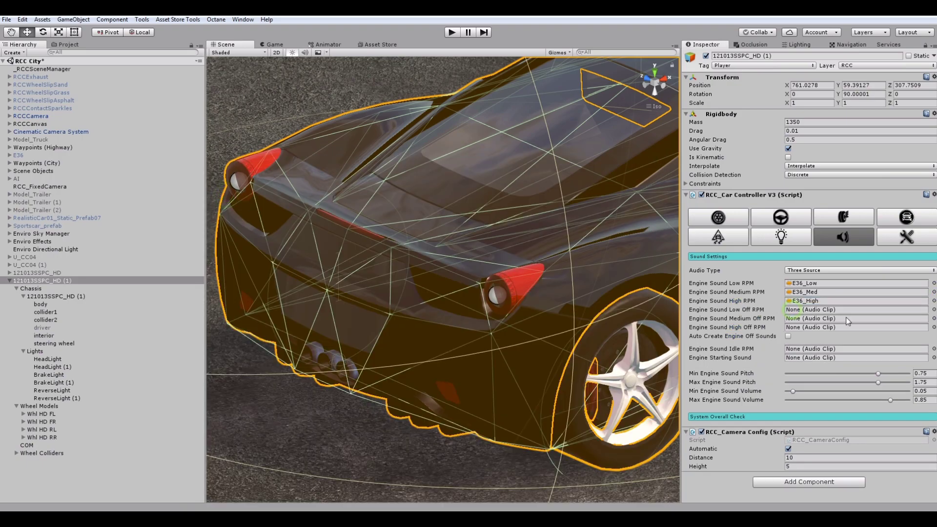
pyautogui.click(933, 310)
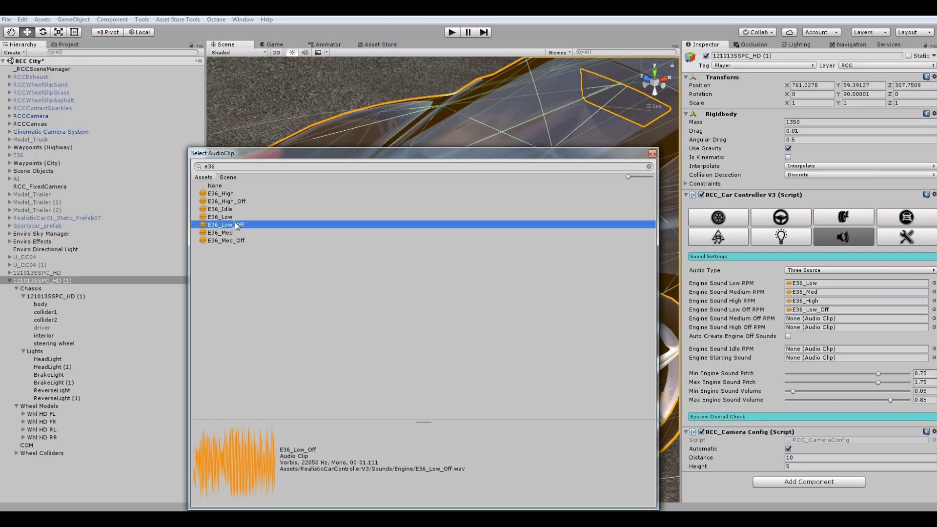
pyautogui.doubleClick(235, 222)
pyautogui.click(933, 318)
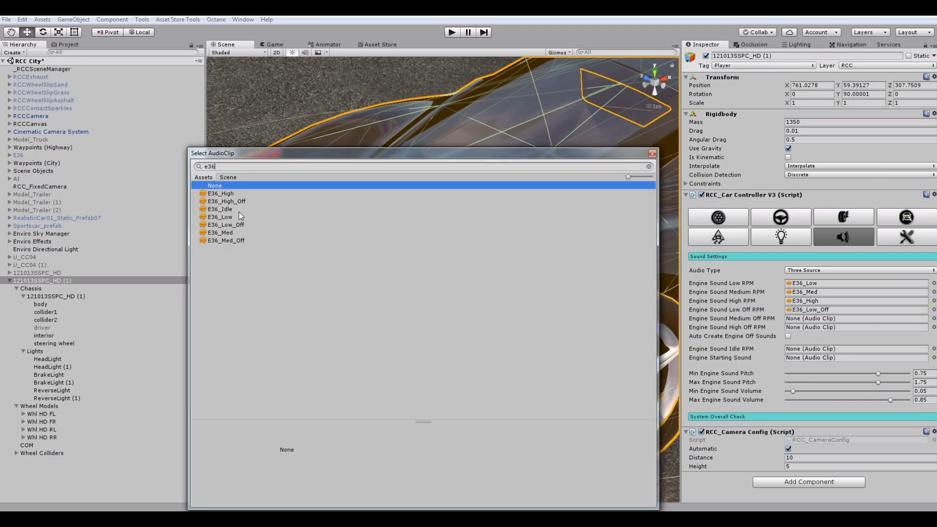
pyautogui.doubleClick(241, 239)
pyautogui.click(933, 327)
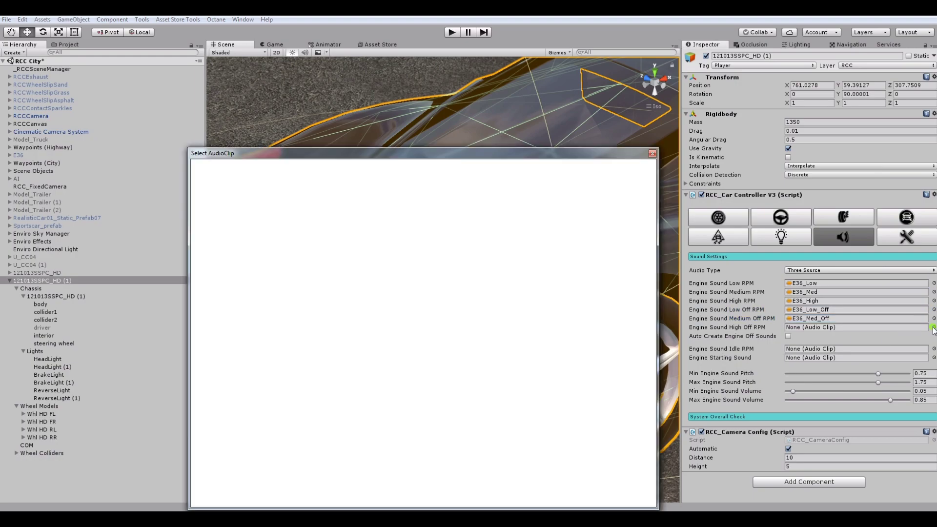
pyautogui.doubleClick(232, 201)
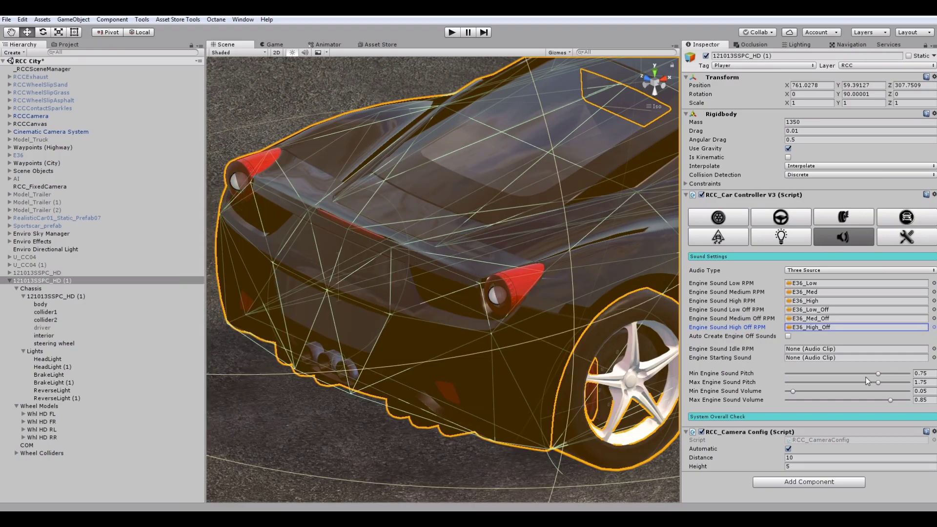
# Assign E36_Idle and EngineStart clips and raise max engine sound pitch to 1.948
pyautogui.click(933, 349)
pyautogui.write('e36')
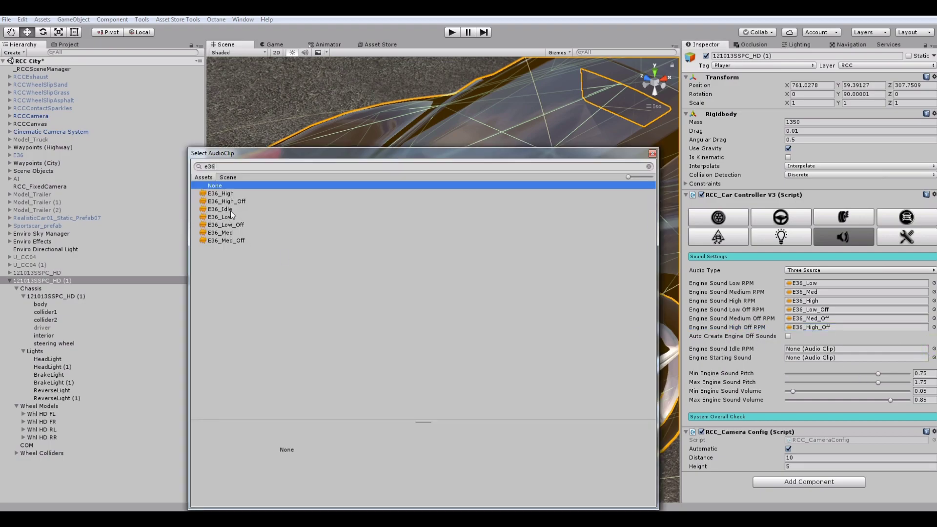
pyautogui.doubleClick(230, 210)
pyautogui.click(933, 358)
pyautogui.write('start')
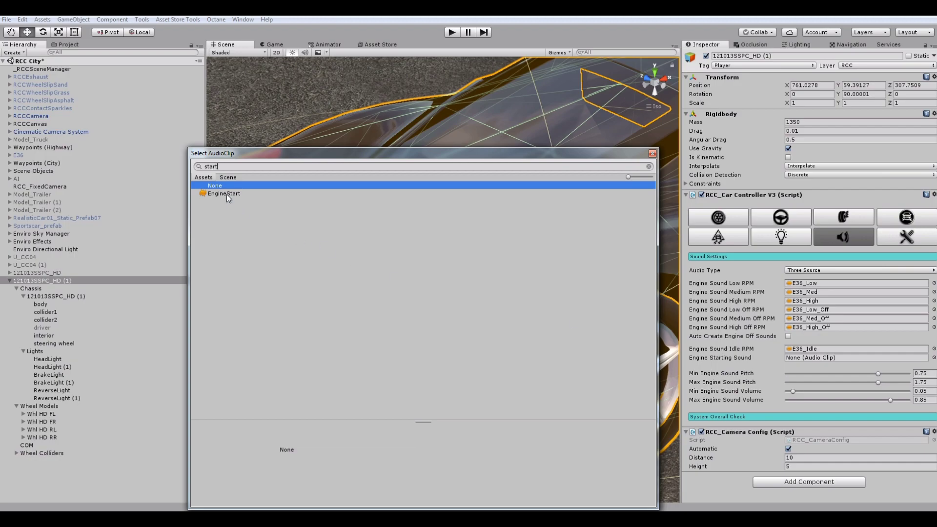
pyautogui.doubleClick(228, 194)
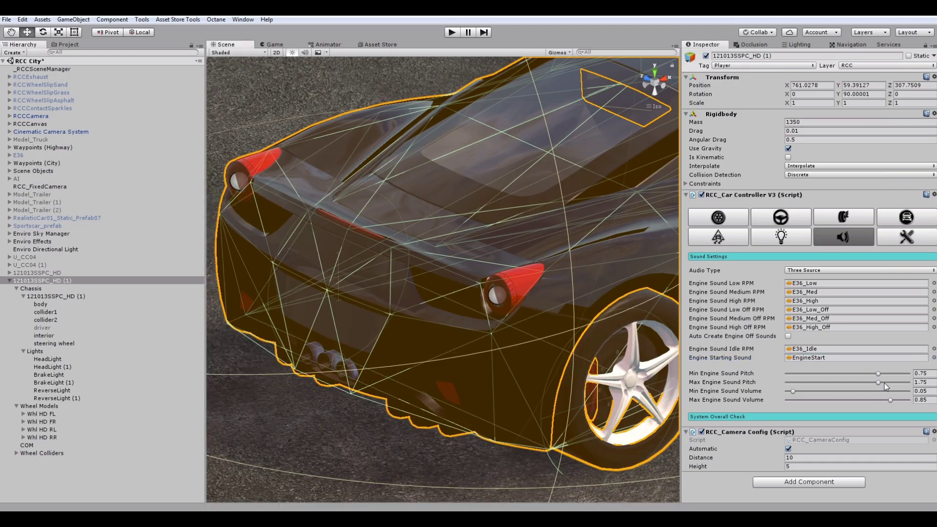
pyautogui.moveTo(884, 383); pyautogui.dragTo(903, 385)
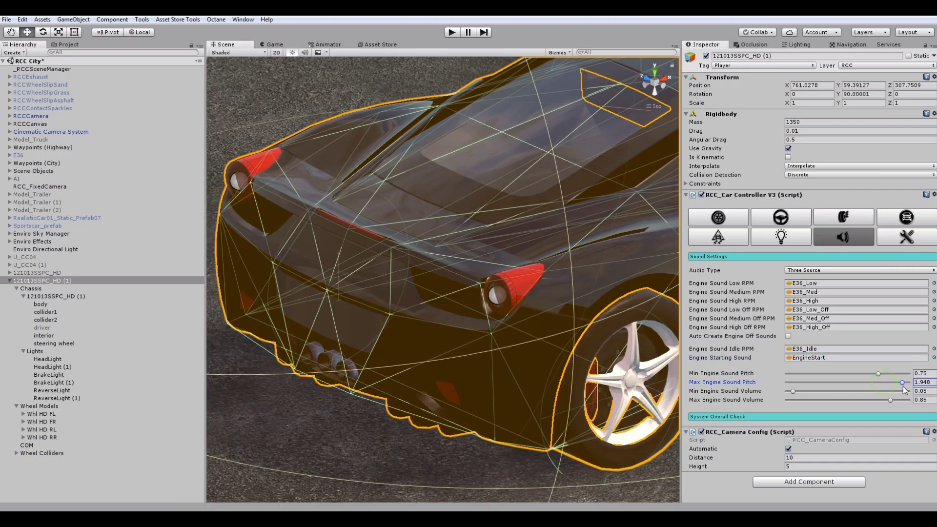
# Show the car controller's Damage page, with Use Damage on and multiplier 1, and zoom the Scene out
pyautogui.click(574, 370)
pyautogui.click(745, 241)
pyautogui.click(780, 237)
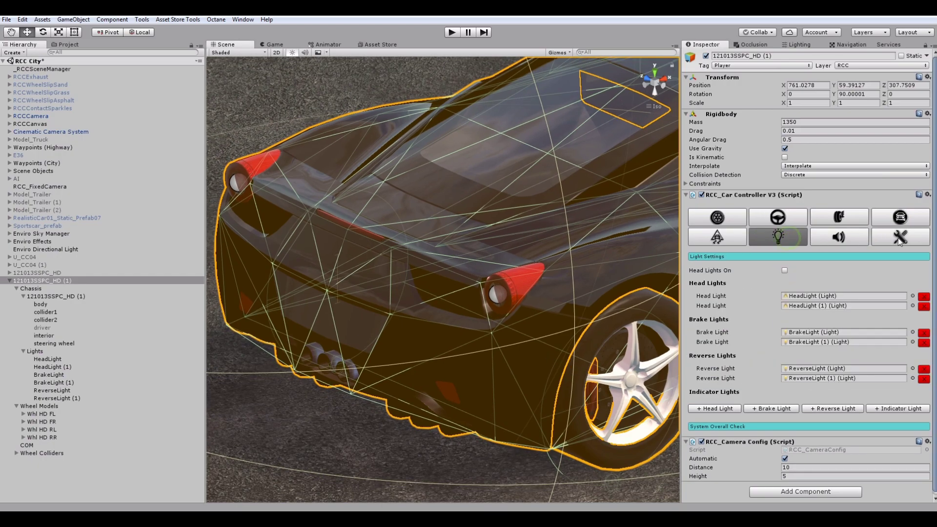
pyautogui.click(900, 241)
pyautogui.scroll(-3, 512, 317)
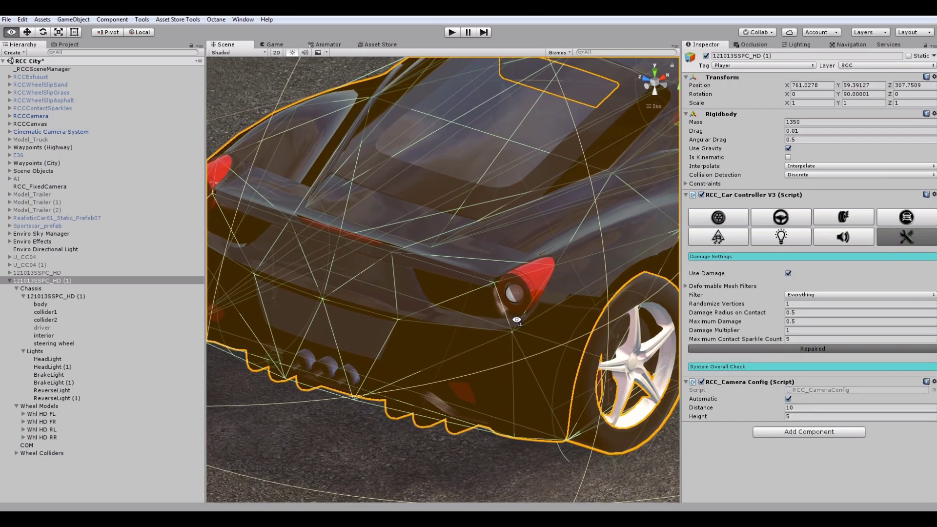
pyautogui.scroll(-3, 466, 273)
pyautogui.scroll(-3, 468, 274)
pyautogui.scroll(-3, 467, 274)
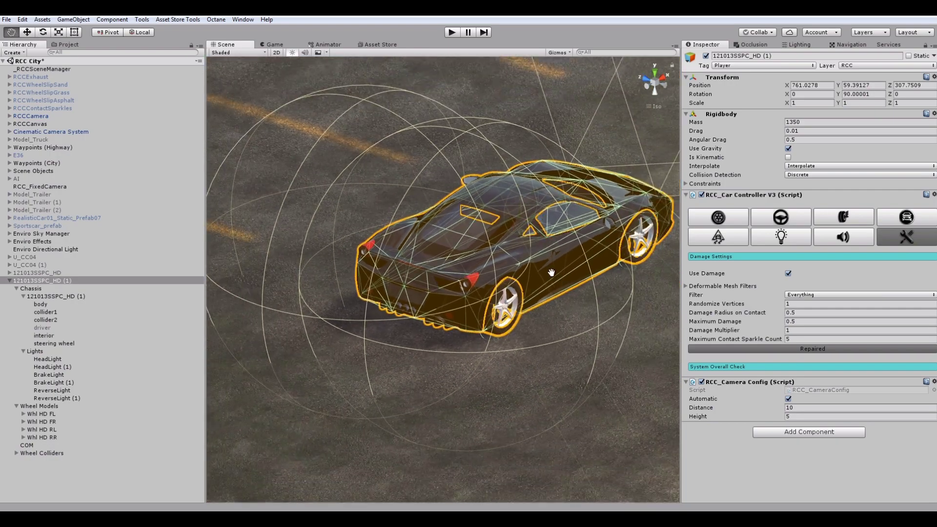
pyautogui.scroll(-3, 467, 274)
# Add a Hood Camera to the sports car from the Realistic Car Controller Cameras menu
pyautogui.click(132, 21)
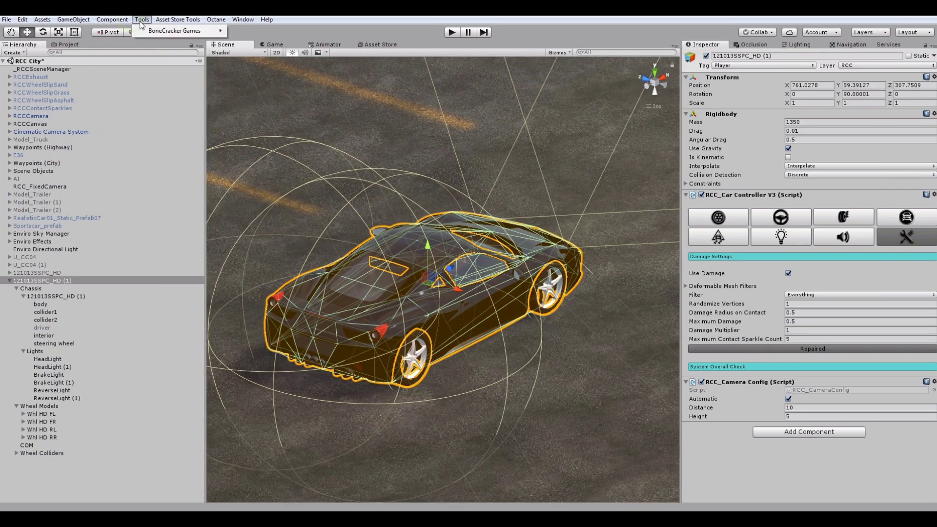
pyautogui.moveTo(176, 31)
pyautogui.moveTo(273, 31)
pyautogui.moveTo(410, 86)
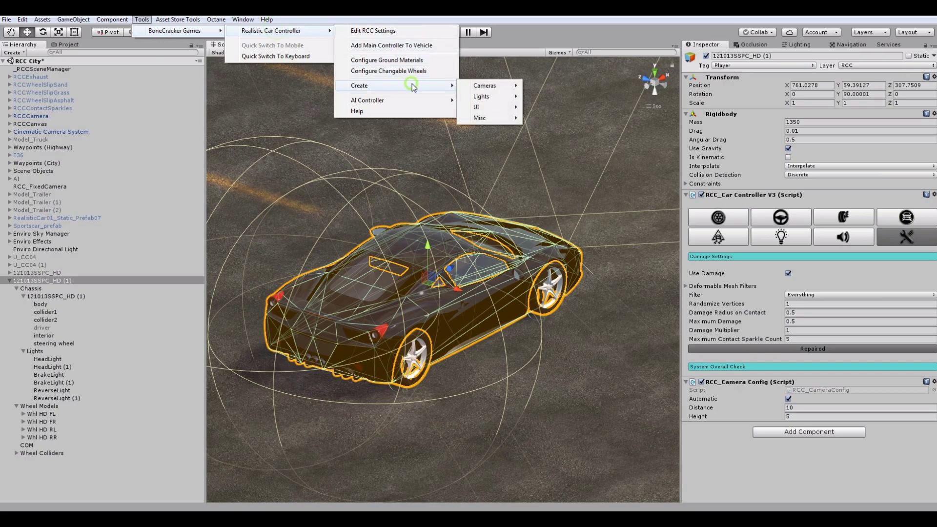
pyautogui.moveTo(486, 87)
pyautogui.click(566, 97)
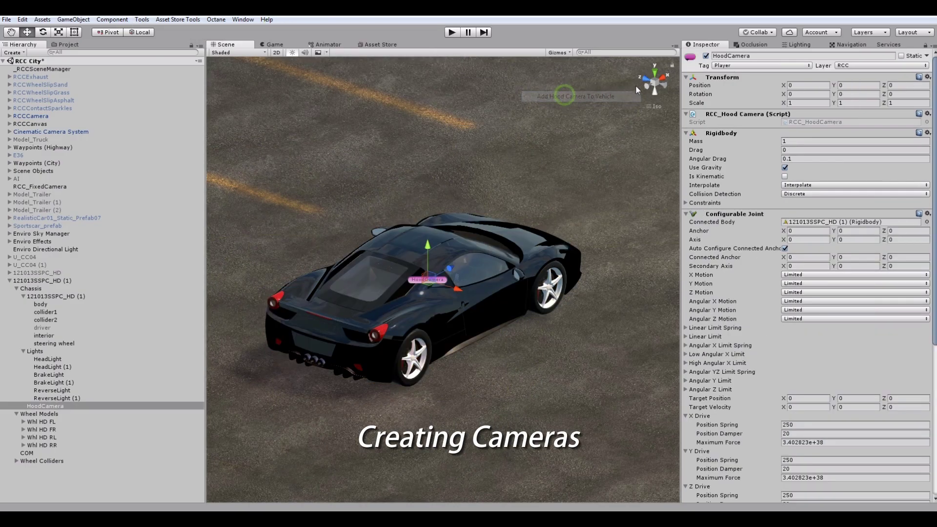
# Move the HoodCamera behind the windshield, to position -0.33, 0.408, -0.204
pyautogui.click(661, 87)
pyautogui.press('q')
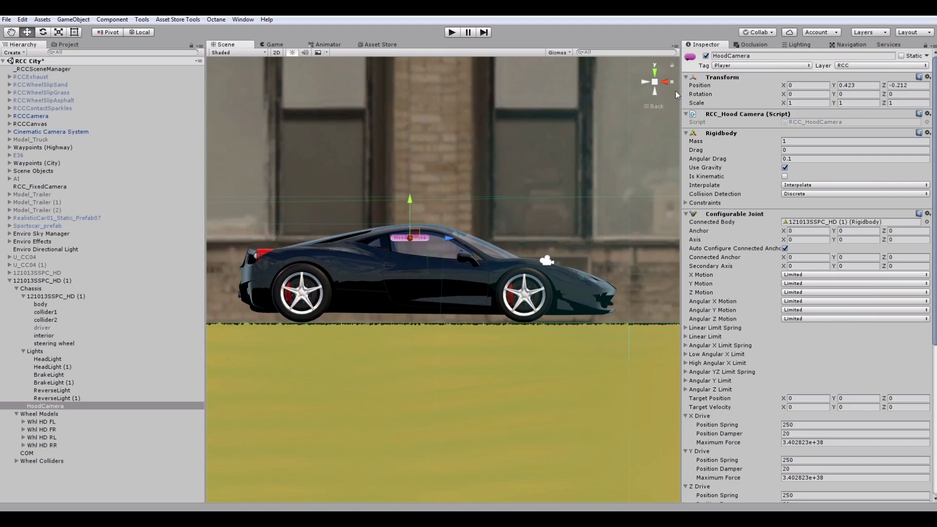
pyautogui.click(665, 82)
pyautogui.scroll(3, 561, 233)
pyautogui.moveTo(552, 245); pyautogui.dragTo(389, 298)
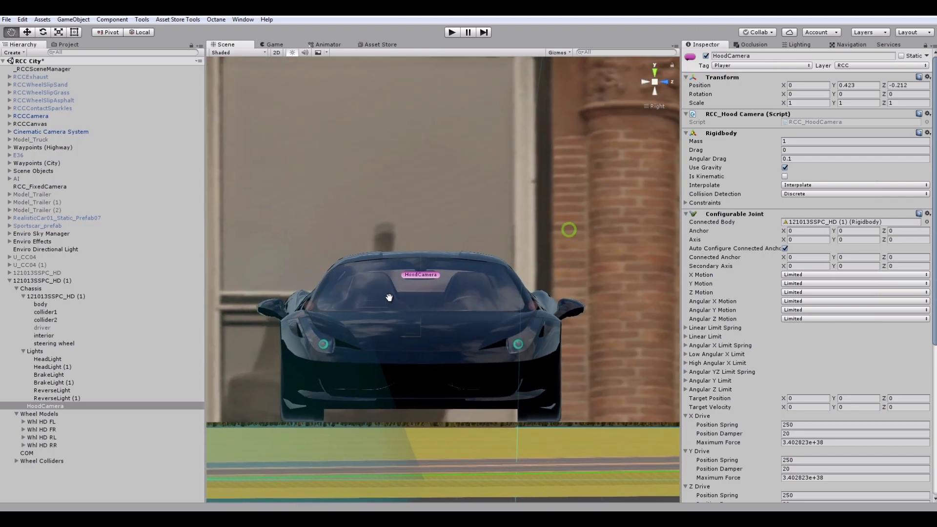
pyautogui.press('w')
pyautogui.scroll(3, 441, 274)
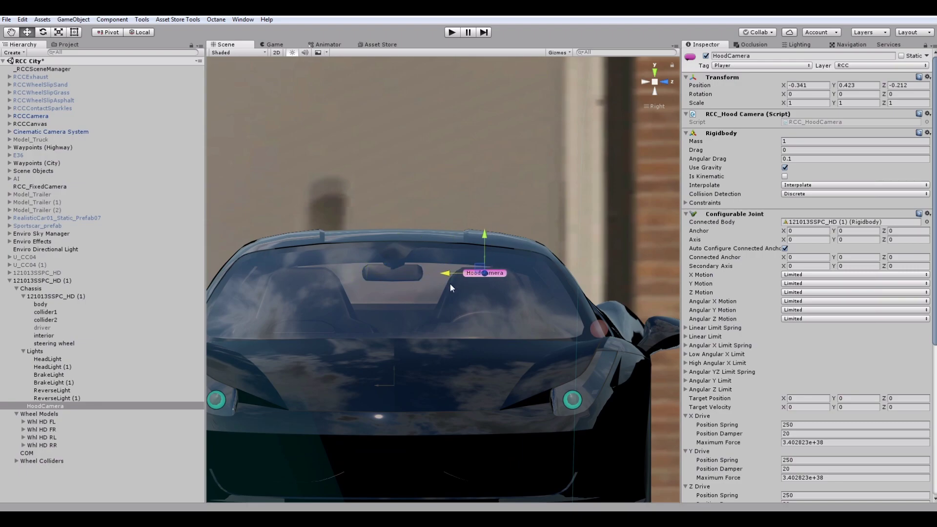
pyautogui.moveTo(450, 283)
pyautogui.mouseDown()
pyautogui.moveTo(649, 277)
pyautogui.moveTo(635, 277)
pyautogui.mouseUp()
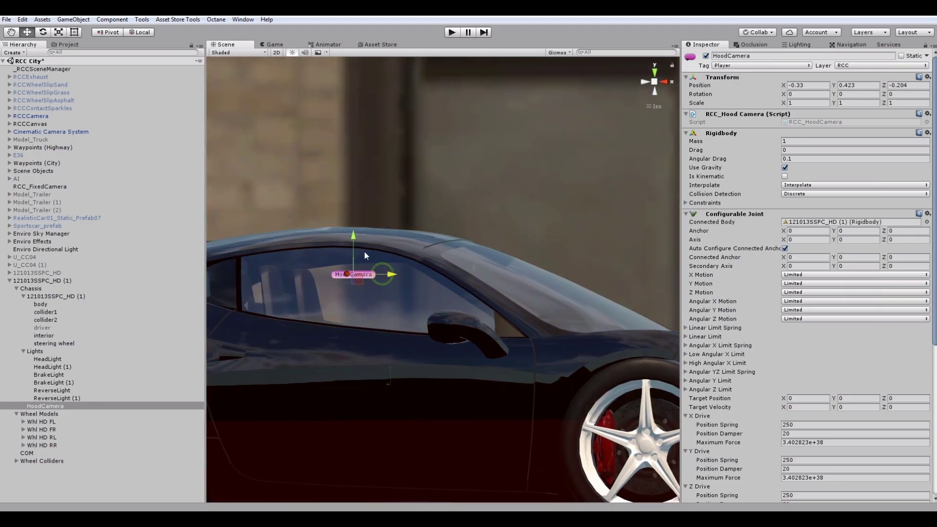
# Align the view to the HoodCamera to check its windshield viewpoint, then reselect the car
pyautogui.click(647, 83)
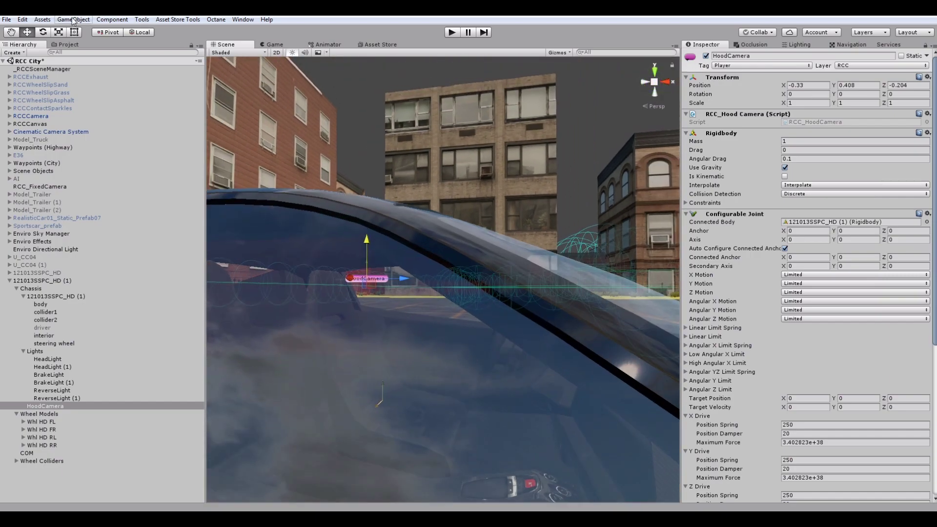
pyautogui.click(73, 19)
pyautogui.click(137, 257)
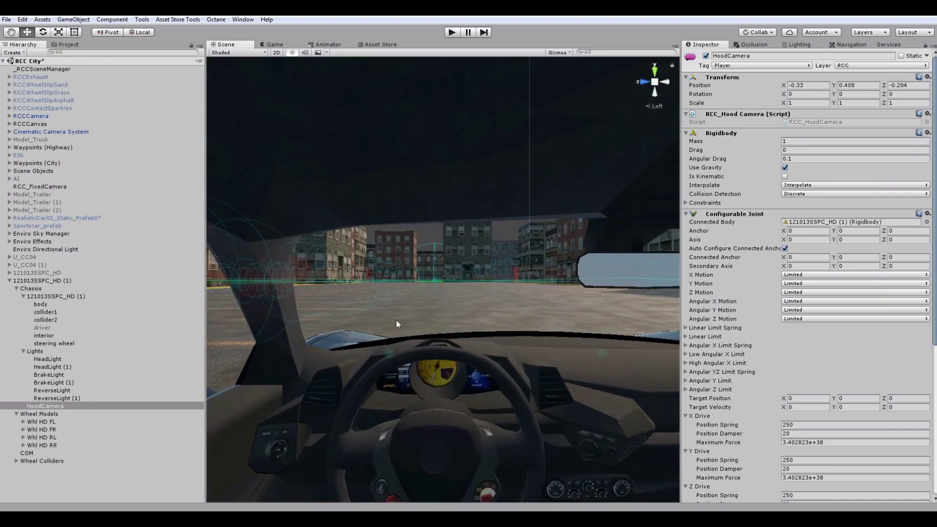
pyautogui.moveTo(396, 319)
pyautogui.keyDown('alt'); pyautogui.mouseDown()
pyautogui.moveTo(207, 317)
pyautogui.moveTo(182, 378)
pyautogui.mouseUp(); pyautogui.keyUp('alt')
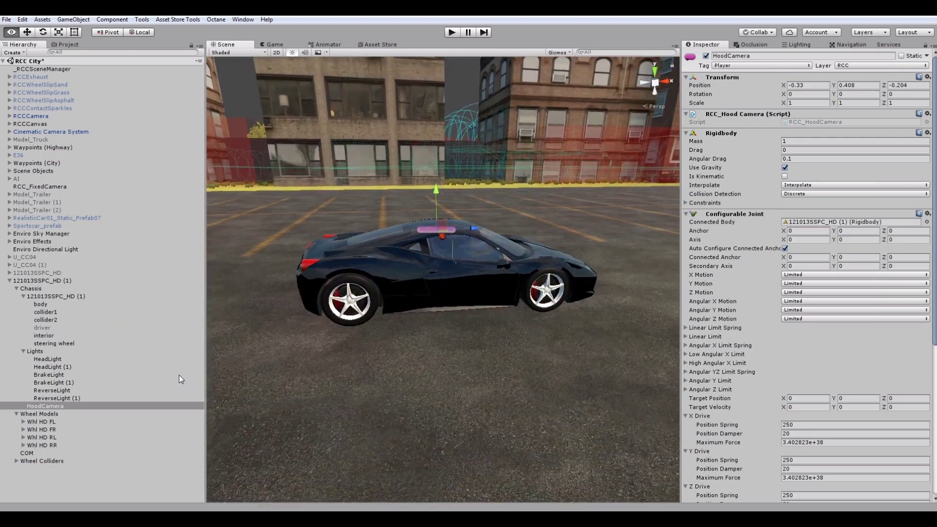
pyautogui.click(37, 280)
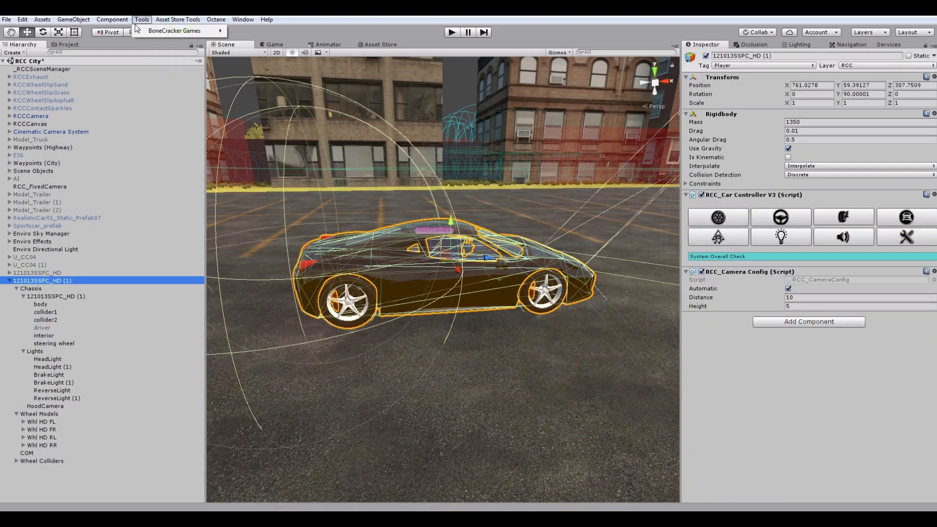
# Add a WheelCamera behind the rear wheel at 1.42, 0.36, -3.06, rotated 8.77, -28.7, -15
pyautogui.click(289, 30)
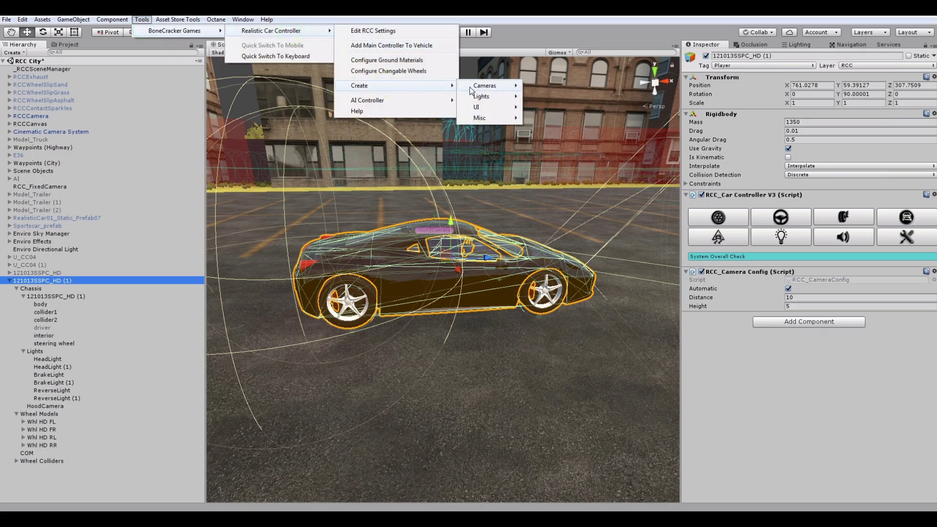
pyautogui.moveTo(470, 87)
pyautogui.click(578, 109)
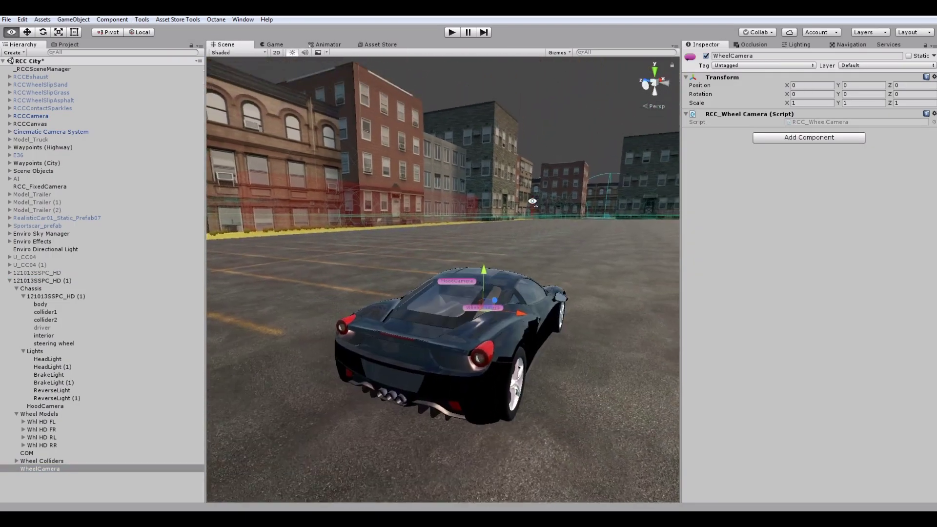
pyautogui.moveTo(533, 201)
pyautogui.keyDown('alt'); pyautogui.mouseDown()
pyautogui.moveTo(532, 213)
pyautogui.moveTo(407, 251)
pyautogui.moveTo(449, 238)
pyautogui.mouseUp(); pyautogui.keyUp('alt')
pyautogui.press('e')
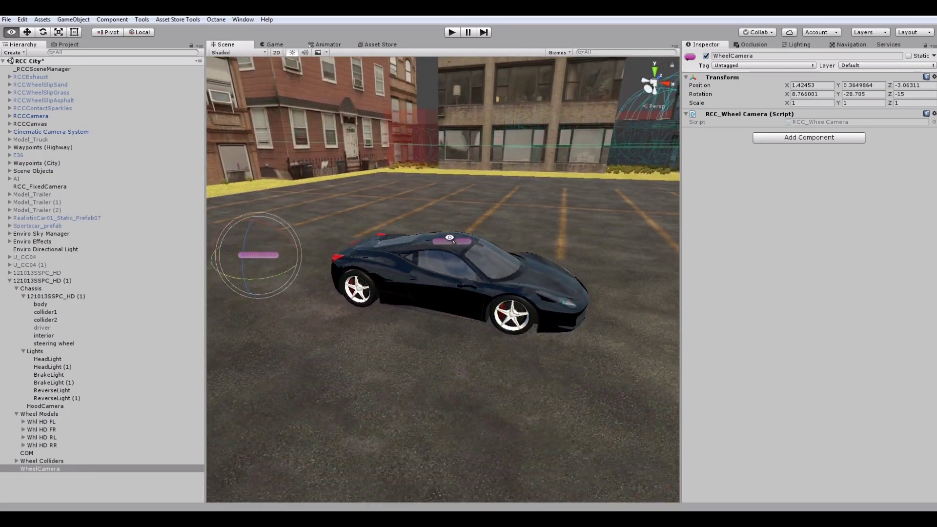
pyautogui.click(291, 30)
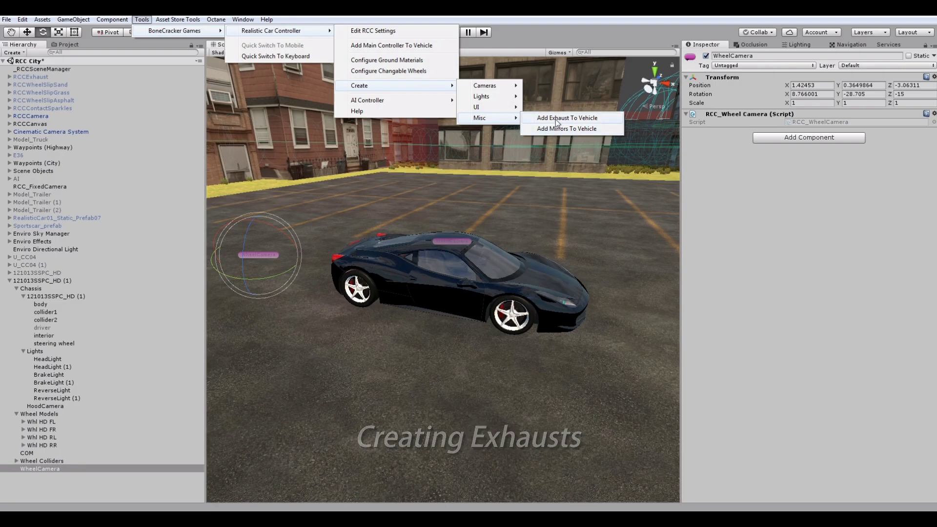
# Add an RCCExhaust to the car and place it on the rear exhaust pipe
pyautogui.click(555, 119)
pyautogui.press('f')
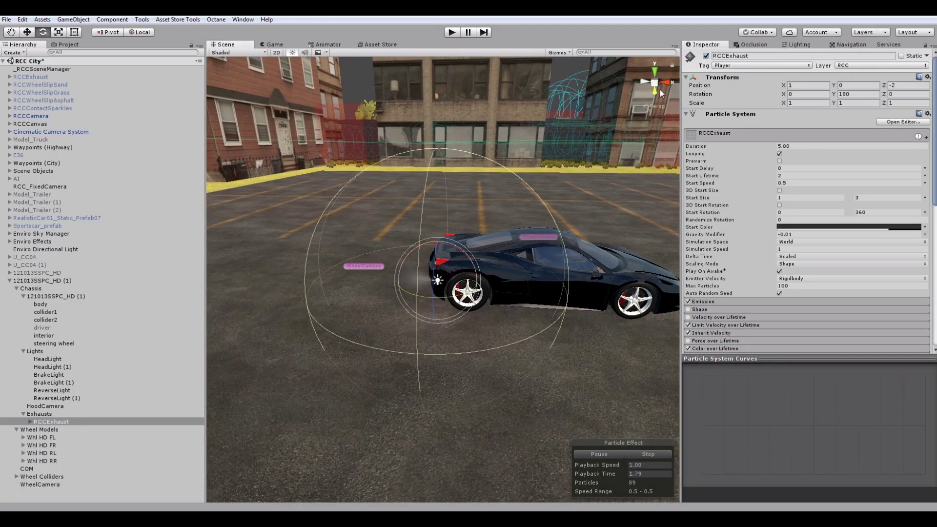
pyautogui.click(663, 83)
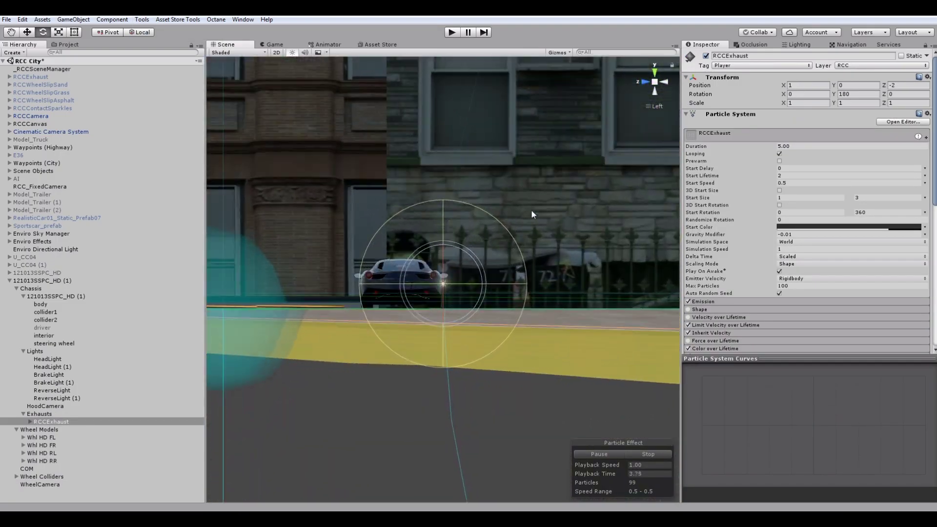
pyautogui.scroll(3, 531, 209)
pyautogui.scroll(3, 531, 209)
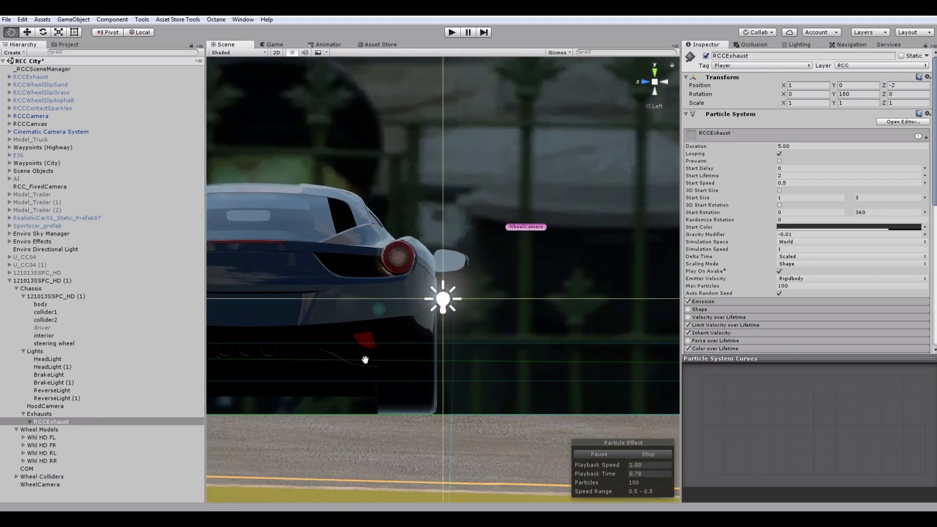
pyautogui.keyDown('alt'); pyautogui.moveTo(365, 359); pyautogui.dragTo(329, 169); pyautogui.keyUp('alt')
pyautogui.click(293, 53)
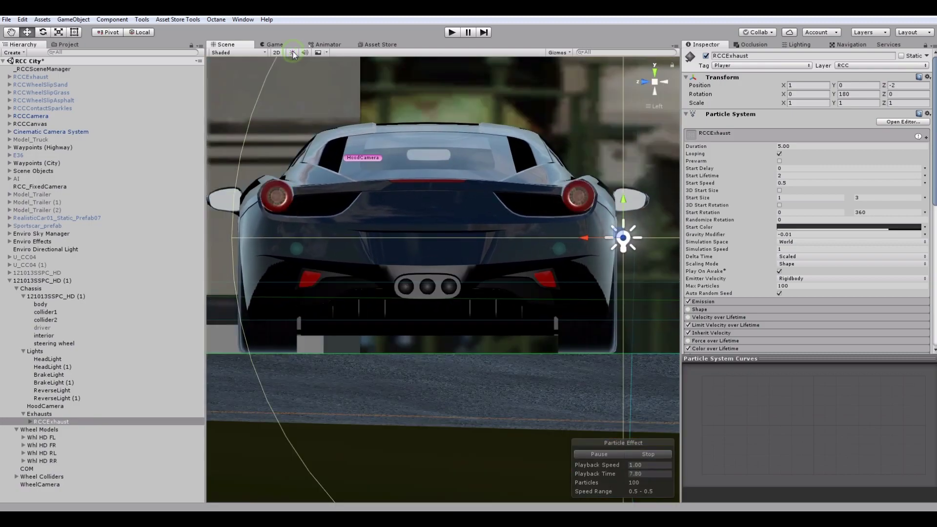
pyautogui.moveTo(430, 277)
pyautogui.mouseDown()
pyautogui.moveTo(420, 280)
pyautogui.moveTo(542, 309)
pyautogui.moveTo(473, 292)
pyautogui.moveTo(664, 81)
pyautogui.mouseUp()
pyautogui.click(655, 89)
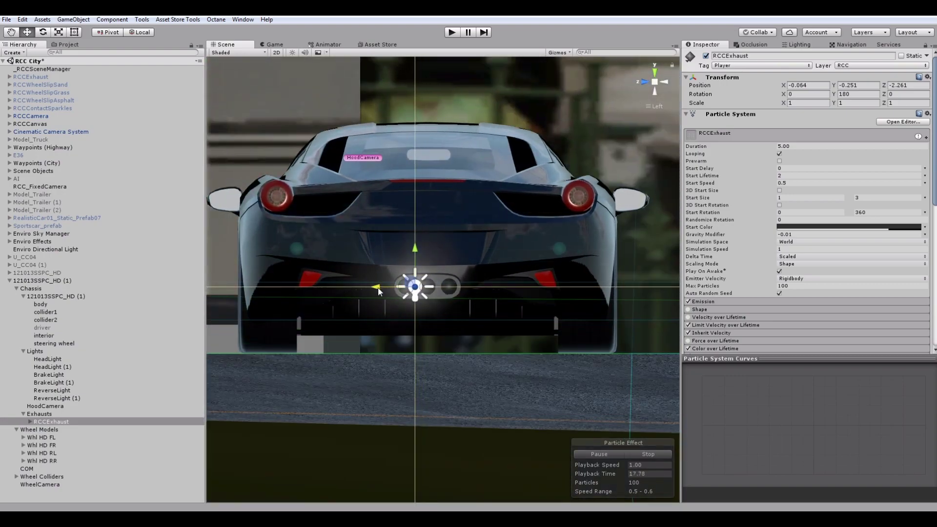
# Duplicate the exhaust as RCCExhaust (1), mirrored to the other pipe at X ±0.064
pyautogui.hotkey('ctrl', 'd')
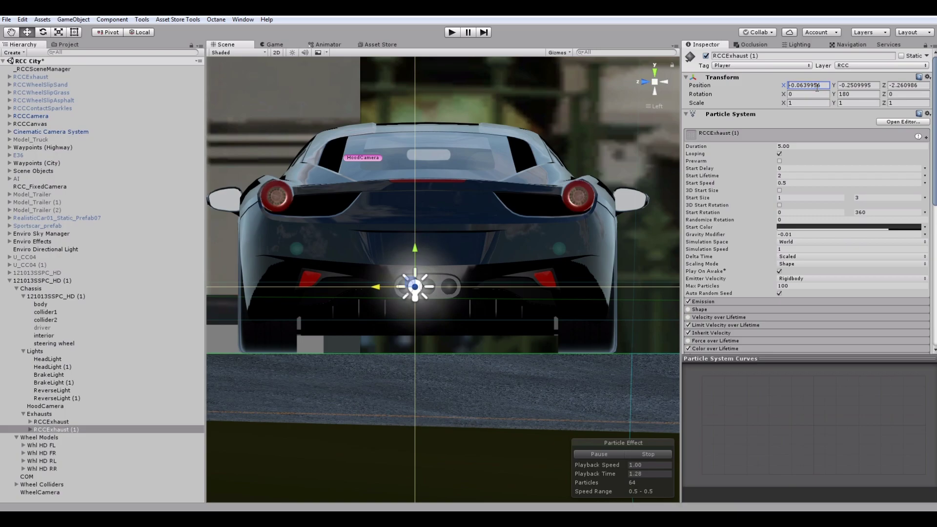
pyautogui.moveTo(467, 187)
pyautogui.keyDown('alt'); pyautogui.mouseDown()
pyautogui.moveTo(548, 251)
pyautogui.moveTo(260, 33)
pyautogui.mouseUp(); pyautogui.keyUp('alt')
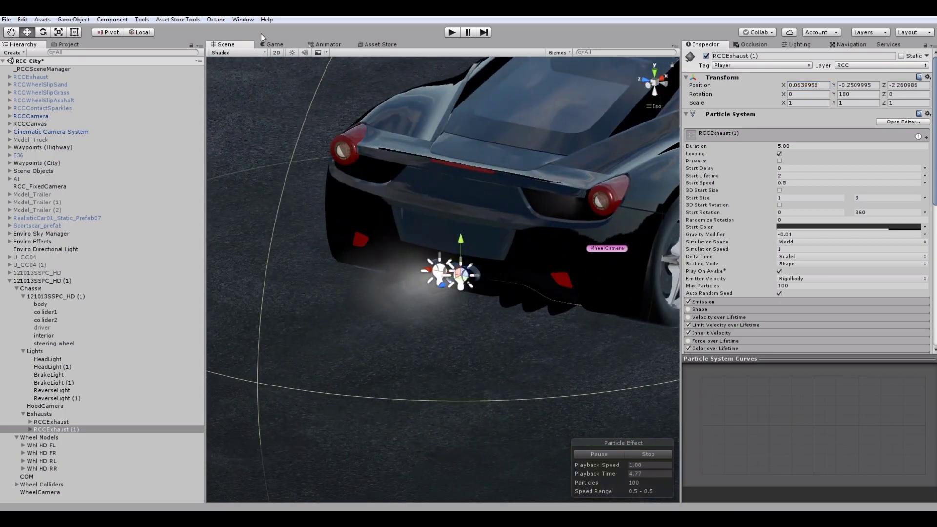
pyautogui.click(293, 53)
pyautogui.moveTo(582, 206)
pyautogui.keyDown('alt'); pyautogui.mouseDown()
pyautogui.moveTo(546, 269)
pyautogui.moveTo(440, 271)
pyautogui.moveTo(455, 292)
pyautogui.mouseUp(); pyautogui.keyUp('alt')
pyautogui.scroll(5, 476, 352)
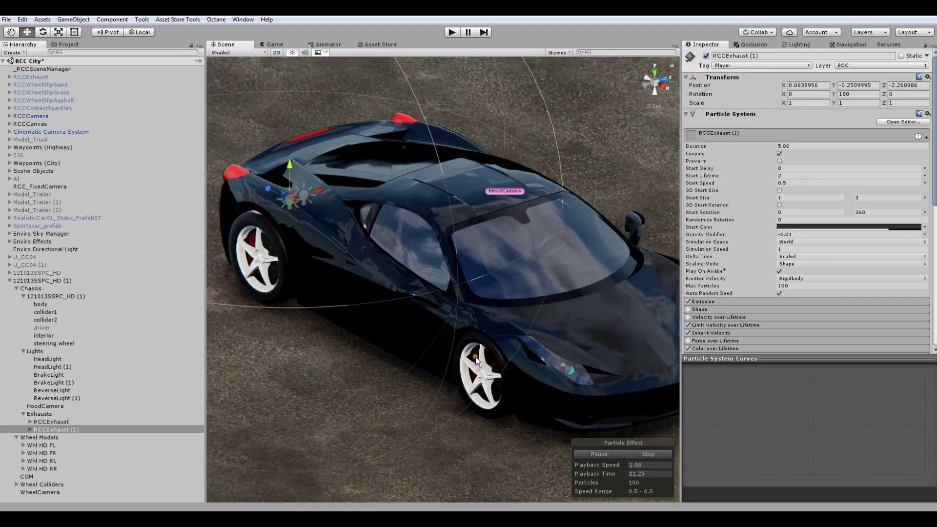
# Add the RCC Visual Brake Caliper component to the four calipers FL, FR, RL and RR
pyautogui.click(476, 356)
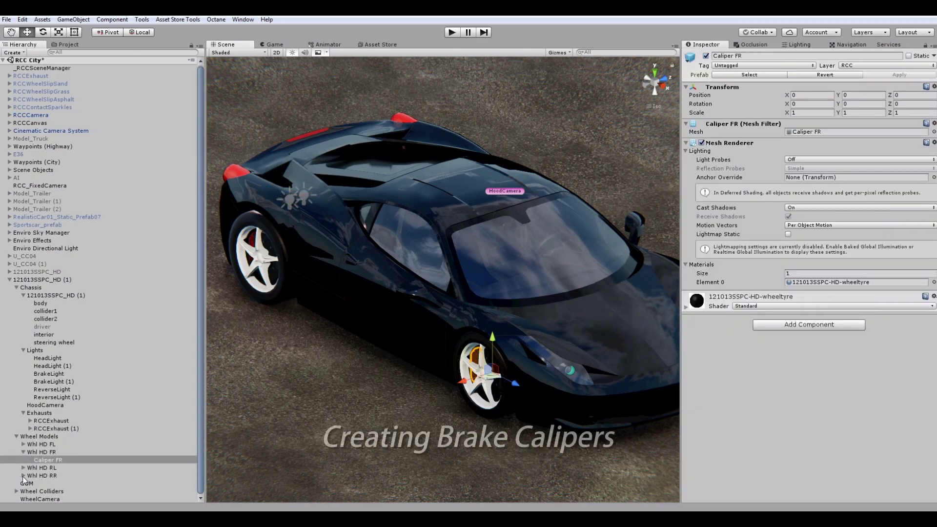
pyautogui.scroll(-3, 44, 464)
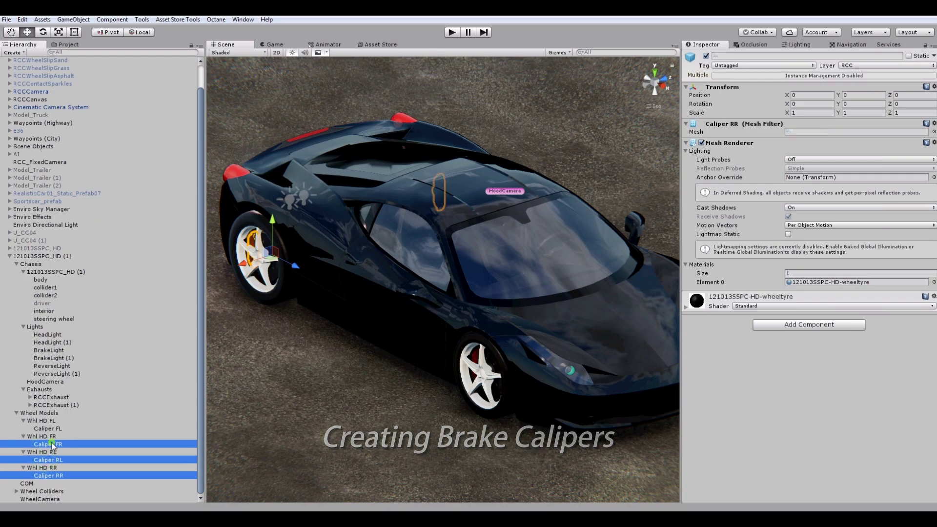
pyautogui.click(782, 325)
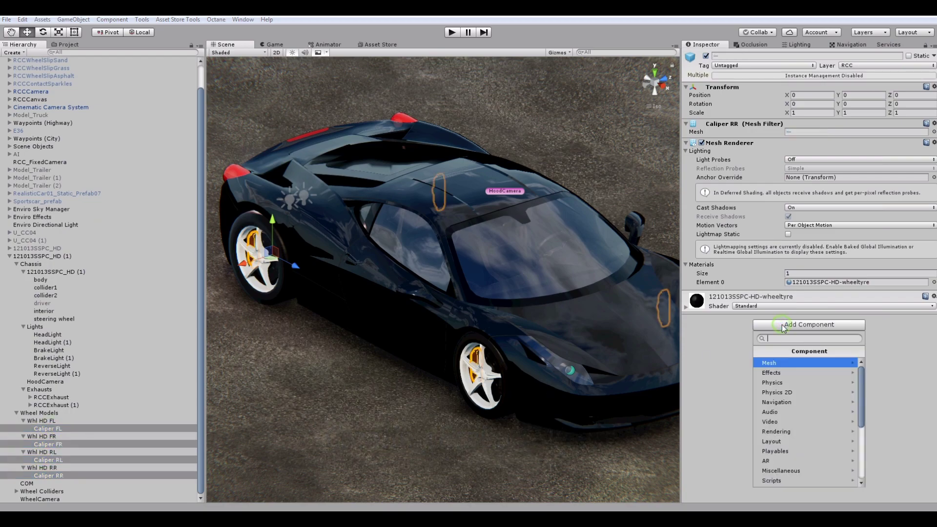
pyautogui.click(810, 466)
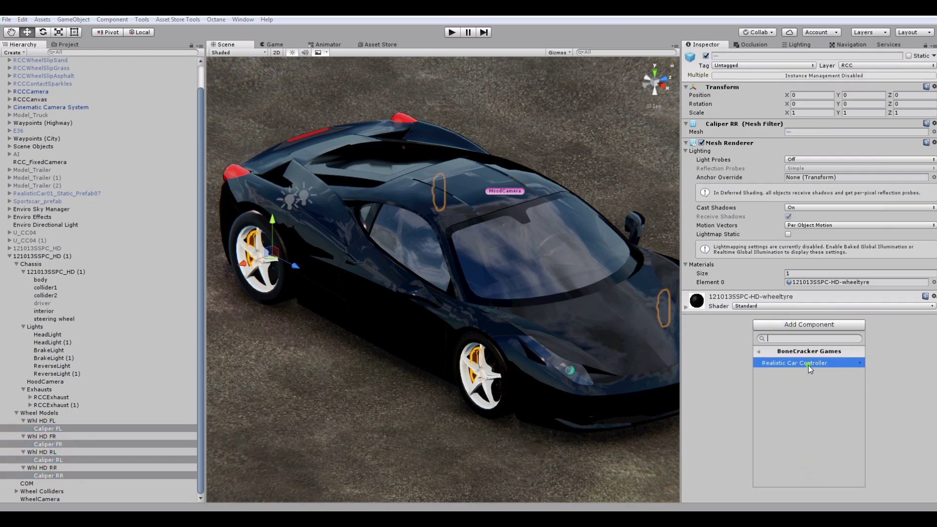
pyautogui.click(808, 365)
pyautogui.click(799, 372)
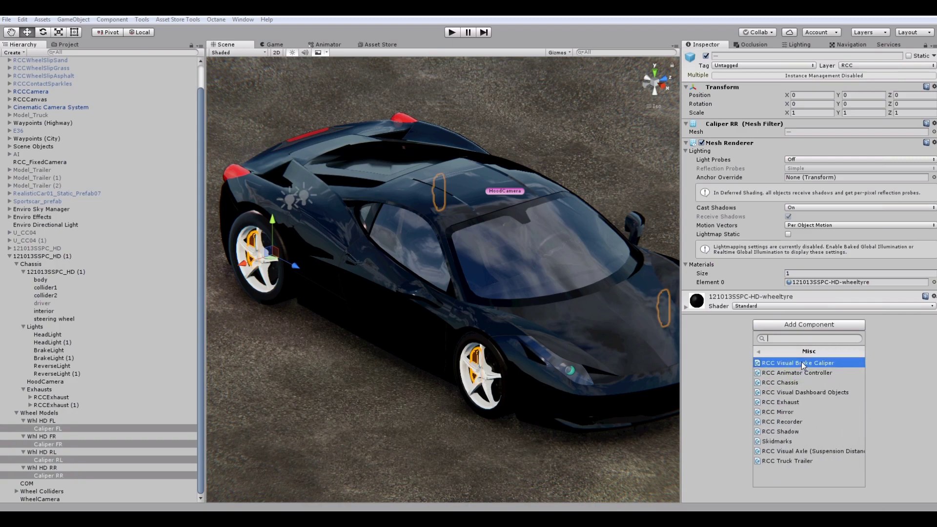
pyautogui.click(803, 363)
# Link each caliper to its wheel collider, RR to Whl HD RR, then reselect the car
pyautogui.click(47, 428)
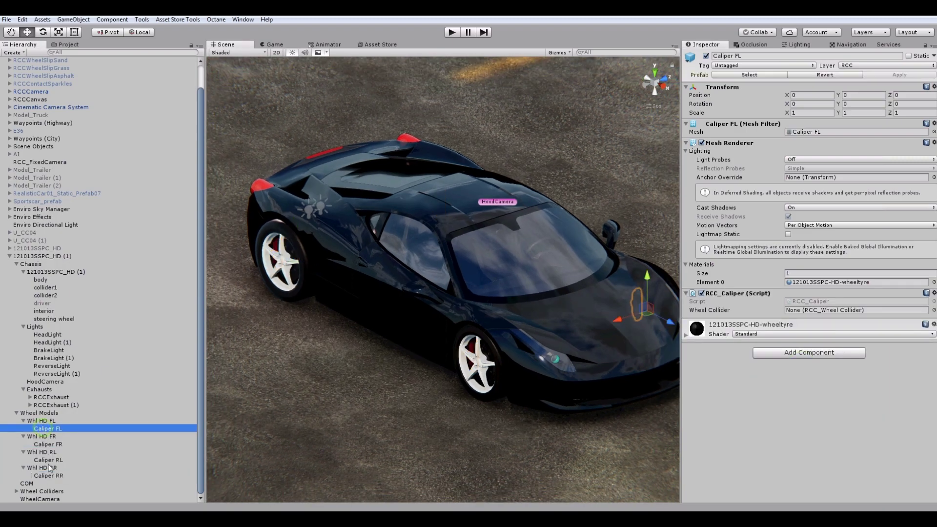
pyautogui.scroll(-2, 47, 480)
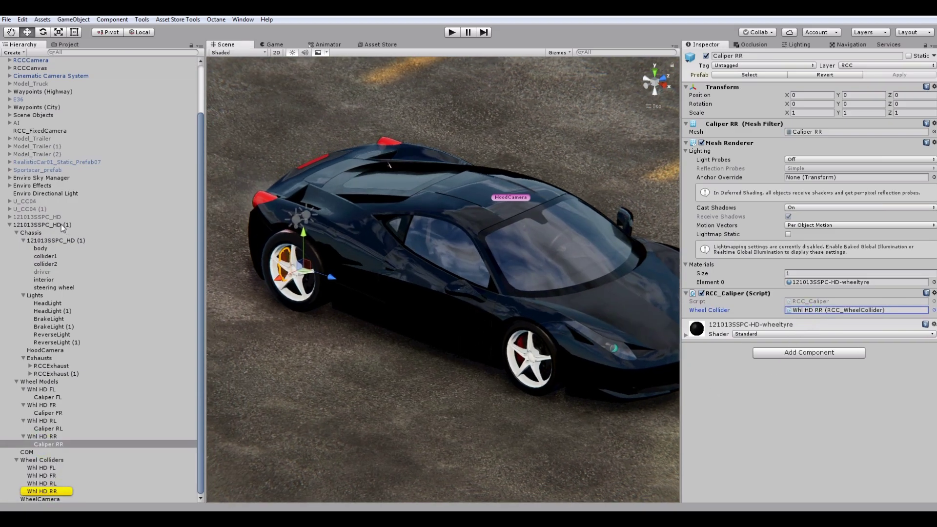
pyautogui.click(62, 225)
pyautogui.moveTo(379, 314)
pyautogui.keyDown('alt'); pyautogui.mouseDown()
pyautogui.moveTo(545, 211)
pyautogui.moveTo(813, 126)
pyautogui.mouseUp(); pyautogui.keyUp('alt')
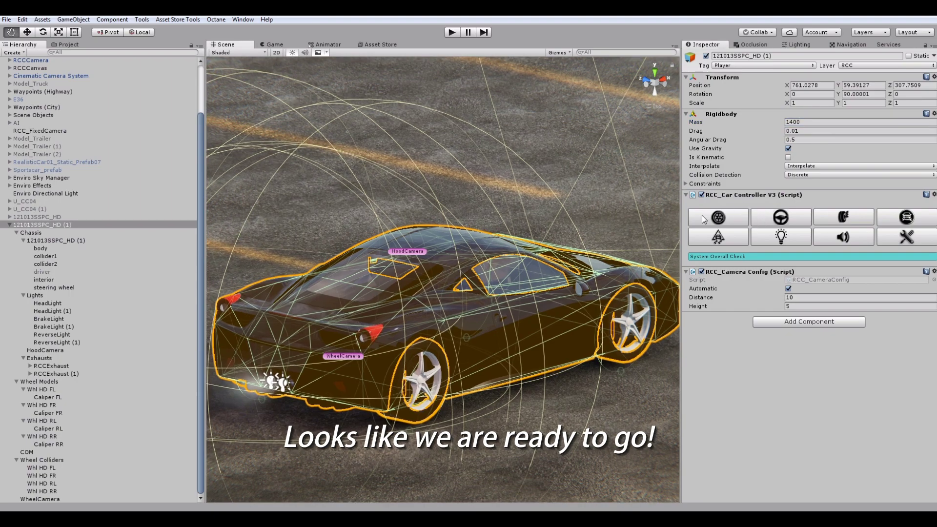
# Step through the controller's Wheels-to-Lights pages, ending on Stability with ABS, TCS and ESP enabled
pyautogui.click(712, 216)
pyautogui.click(776, 216)
pyautogui.click(829, 215)
pyautogui.click(898, 222)
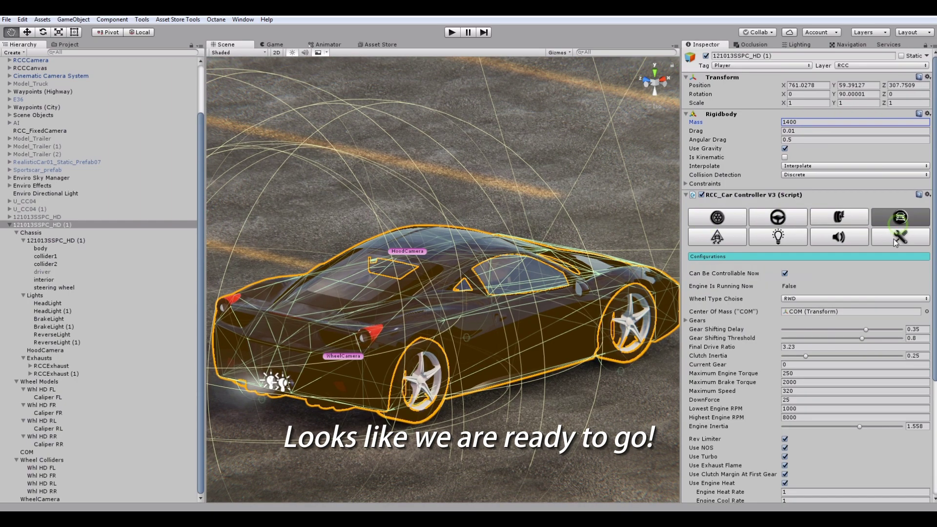
pyautogui.click(835, 236)
pyautogui.click(911, 238)
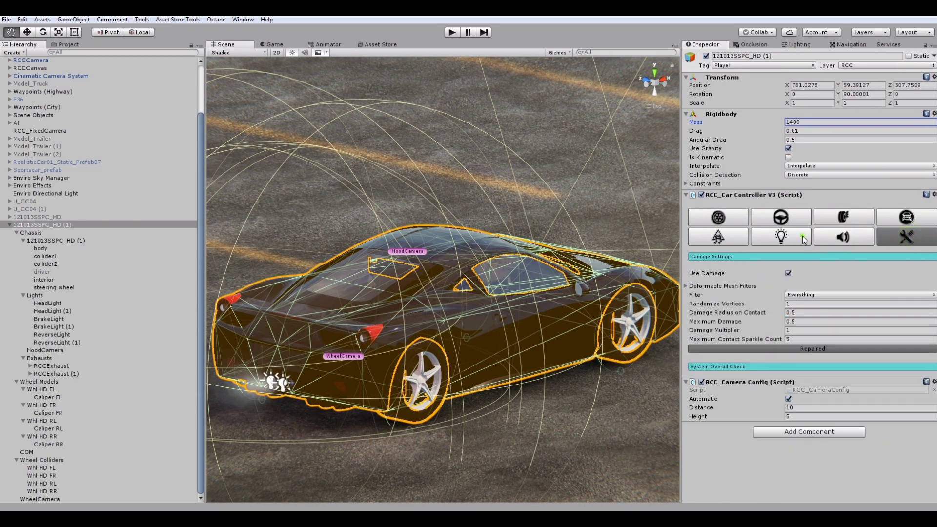
pyautogui.click(802, 235)
pyautogui.click(732, 242)
pyautogui.scroll(-5, 582, 280)
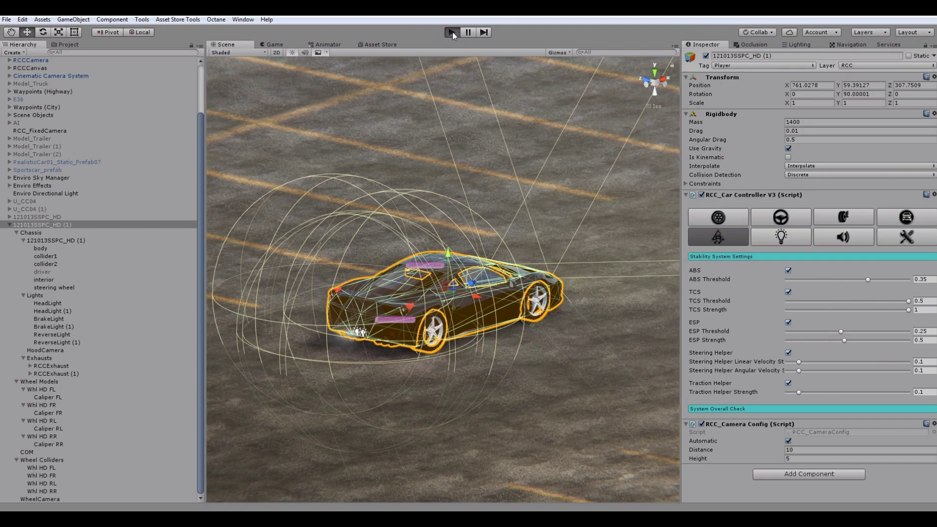
# Enter Play mode and drive the sports car forward, braking through the turn
pyautogui.click(452, 32)
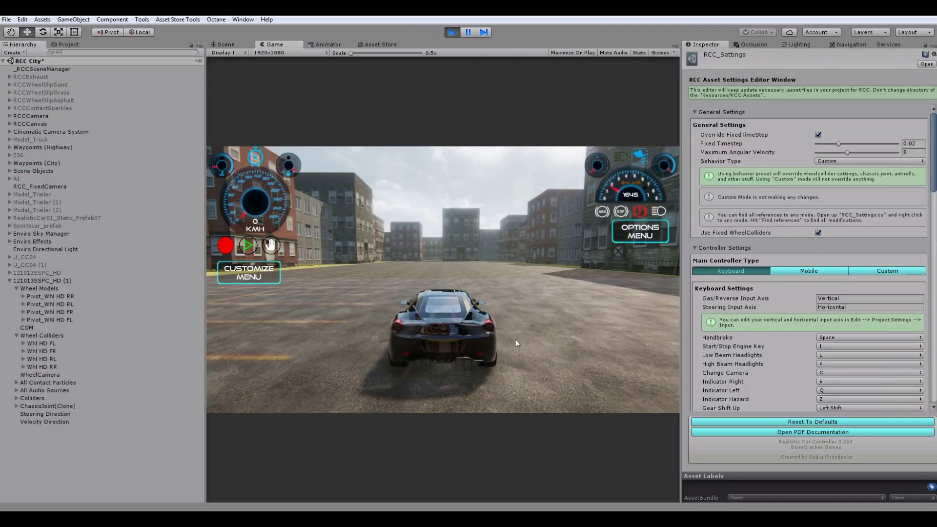
pyautogui.moveTo(379, 345); pyautogui.dragTo(560, 337)
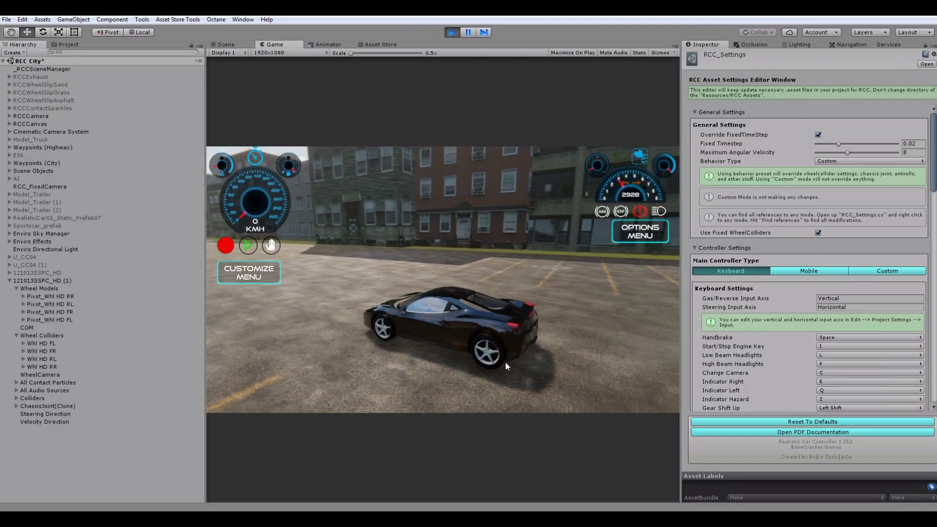
pyautogui.press('Up')
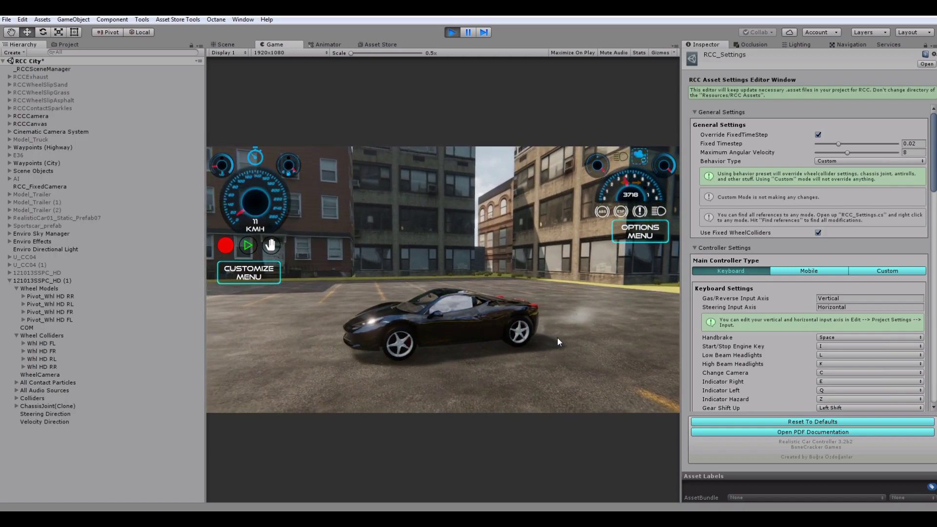
pyautogui.moveTo(497, 343); pyautogui.dragTo(363, 340)
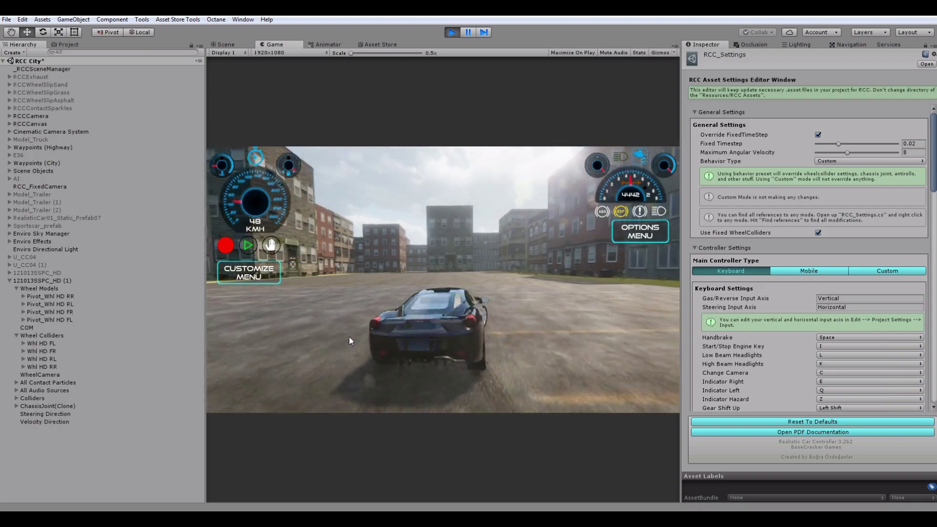
pyautogui.moveTo(363, 340); pyautogui.dragTo(343, 341)
pyautogui.press('c')
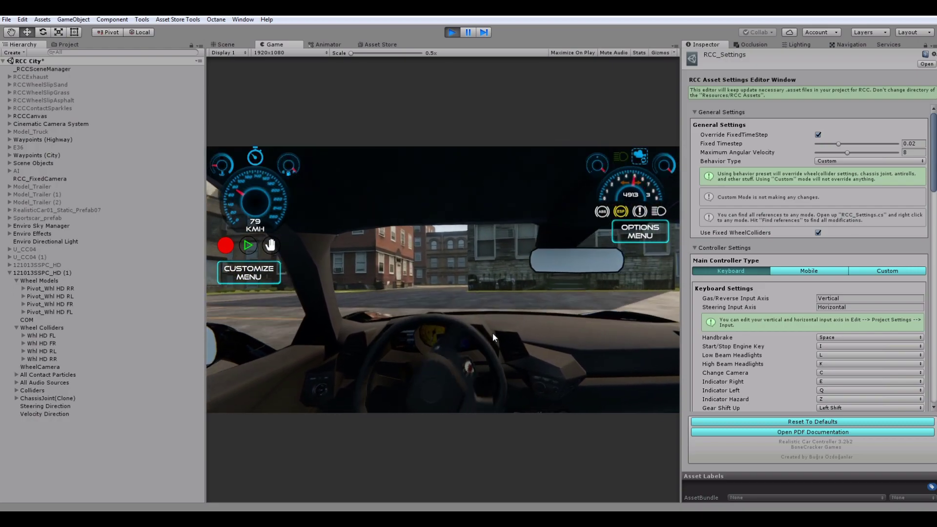
pyautogui.press('space')
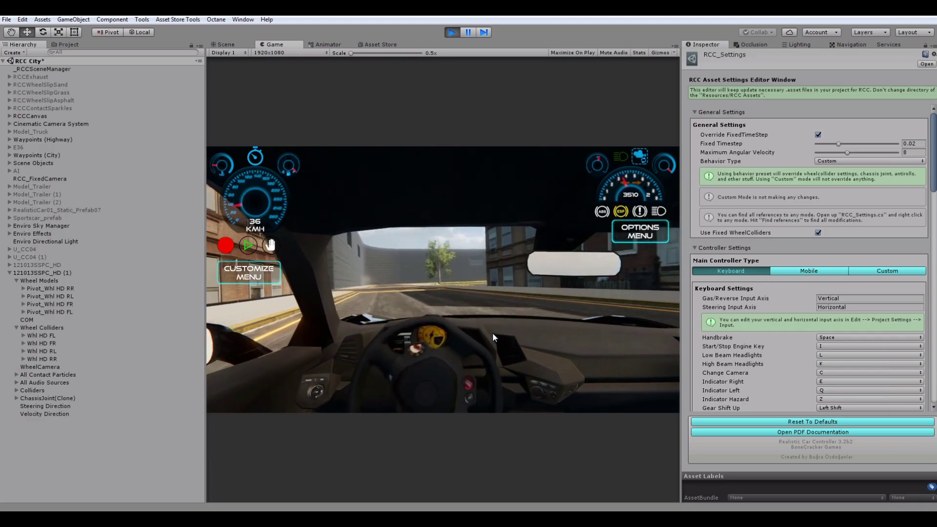
# Cycle through the camera views back to the chase camera, and turn on headlights and high beams
pyautogui.press('c')
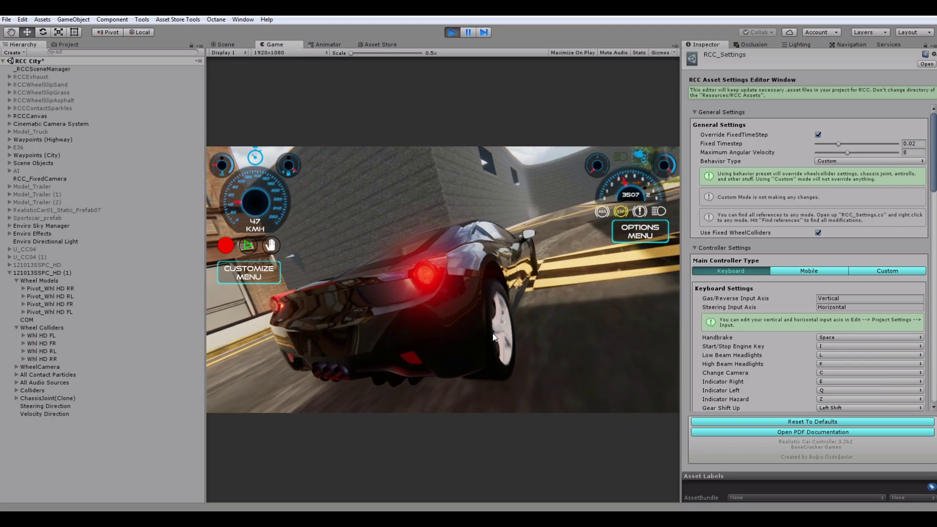
pyautogui.press('c')
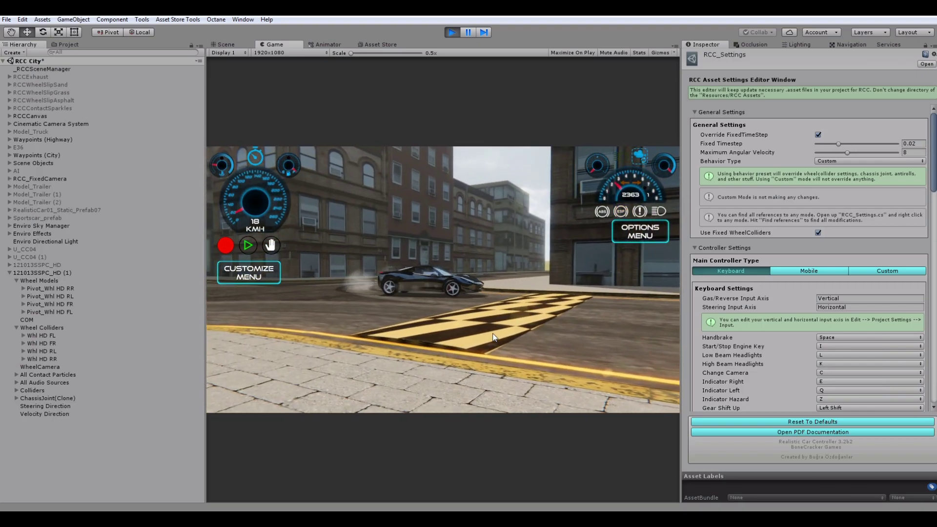
pyautogui.press('c')
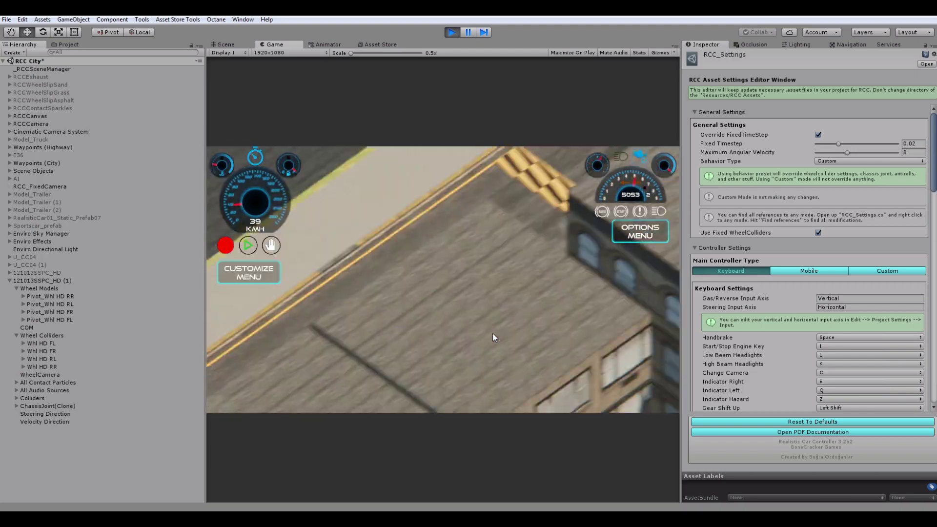
pyautogui.press('c')
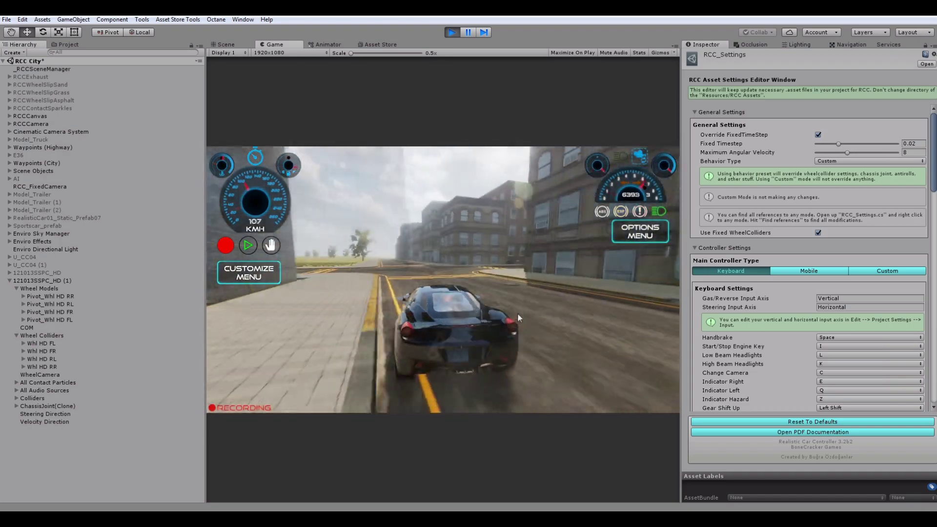
pyautogui.press('l')
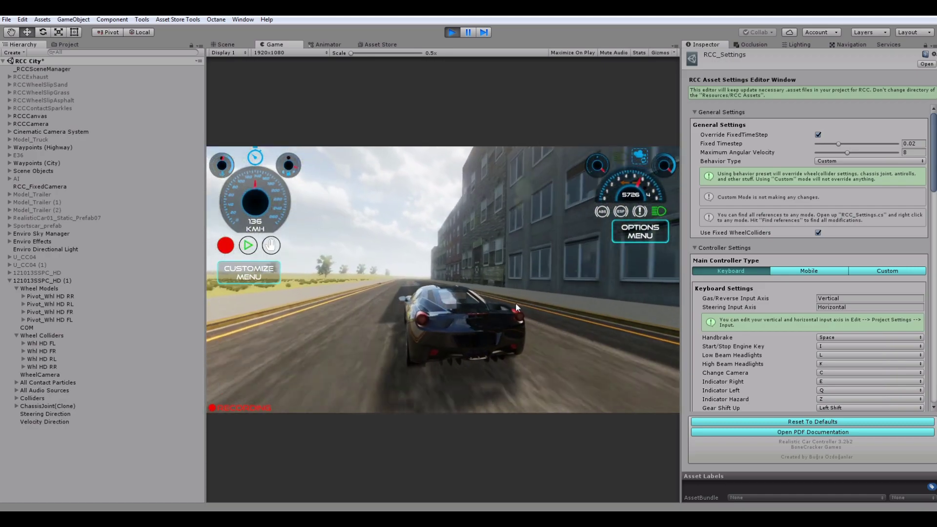
pyautogui.press('k')
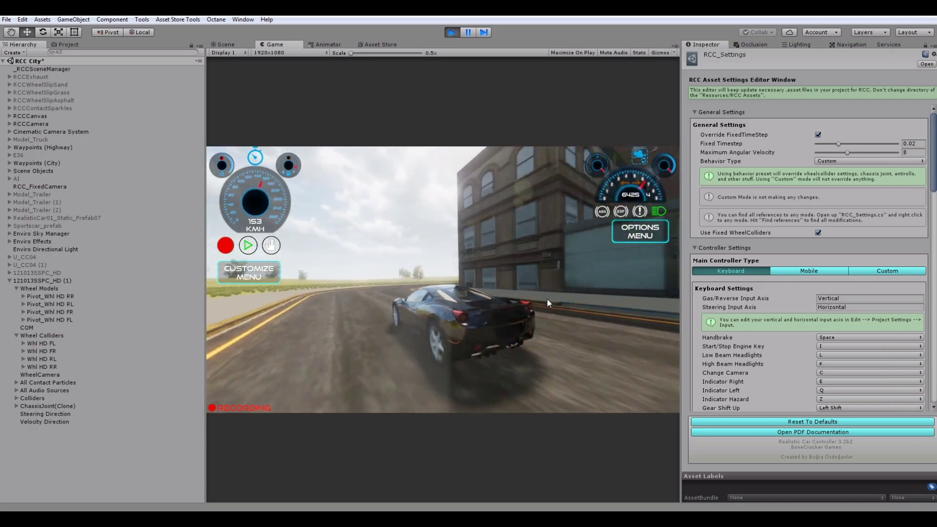